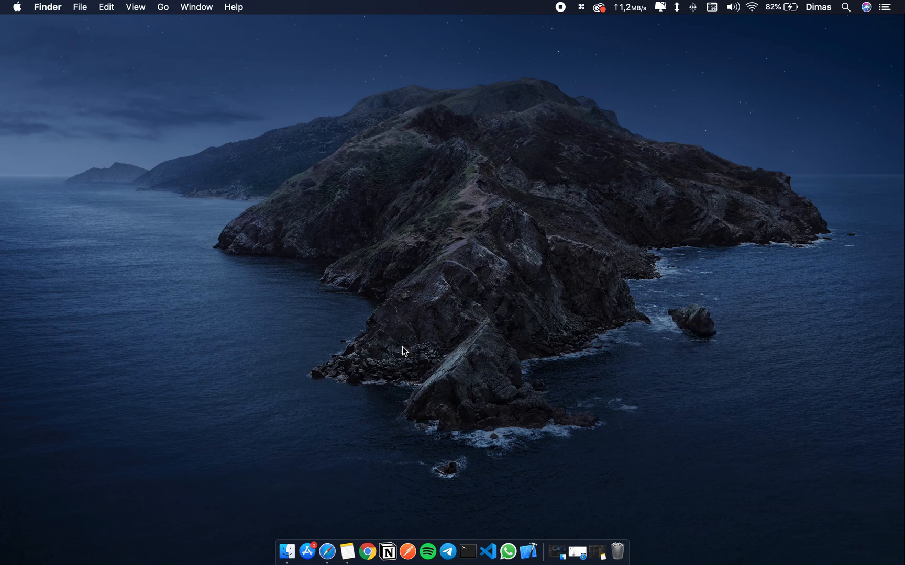
Open Microsoft Word and create a new blank document.
key("super+space")
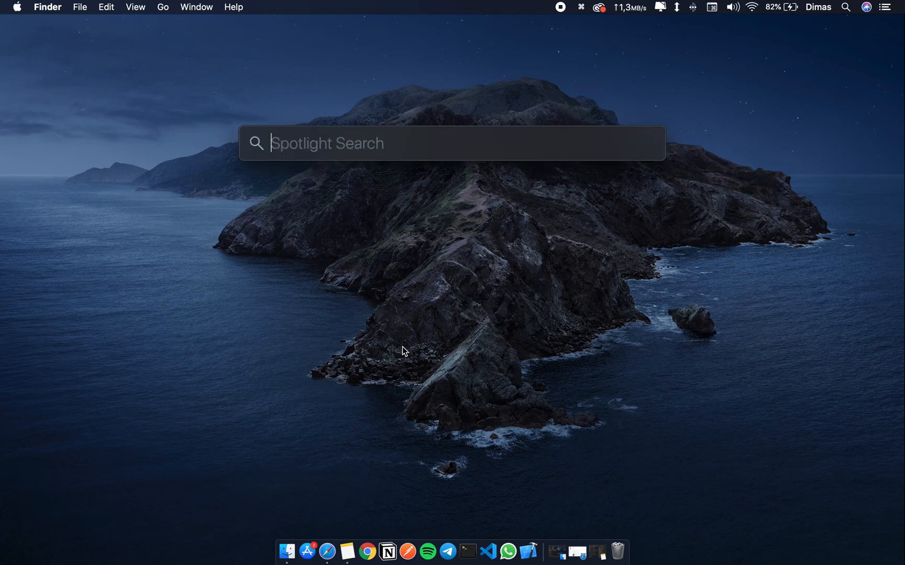
type("wor")
key("Return")
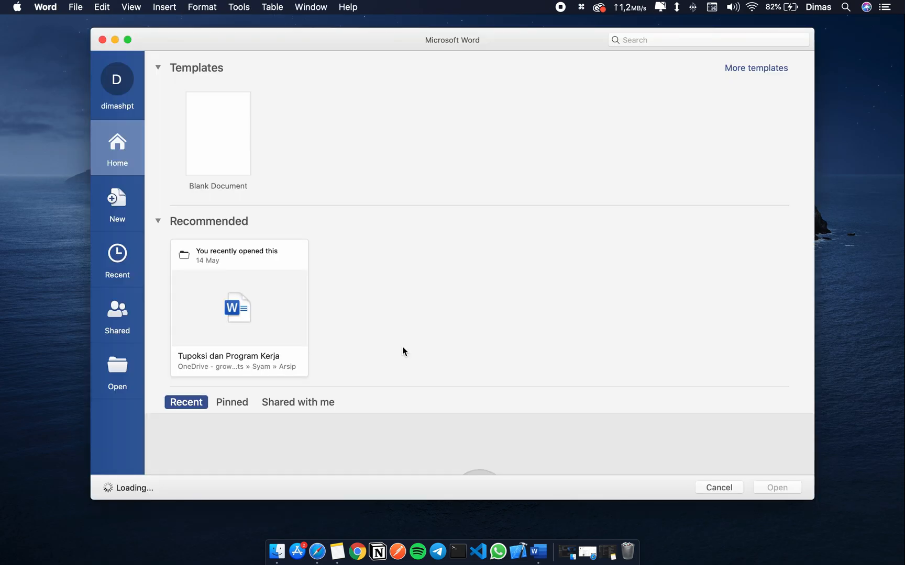
double_click(219, 165)
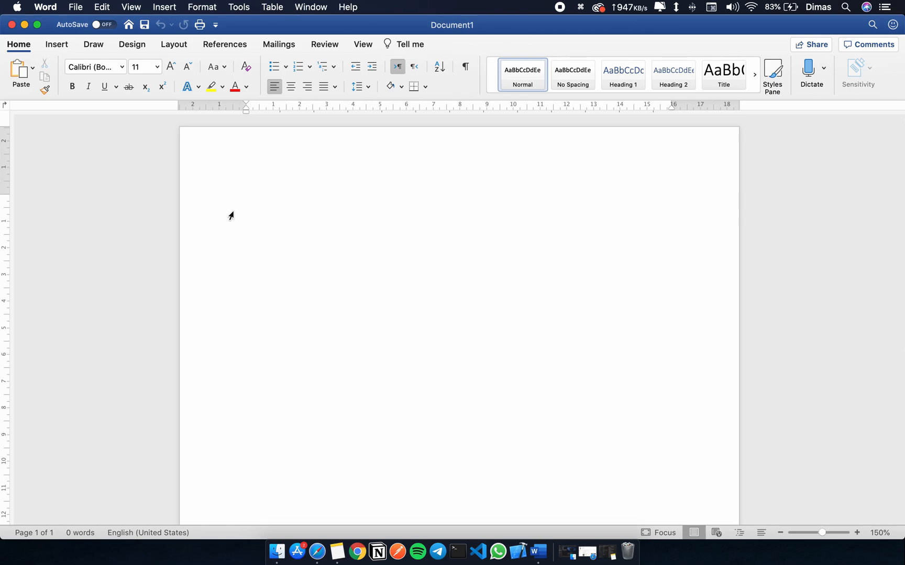
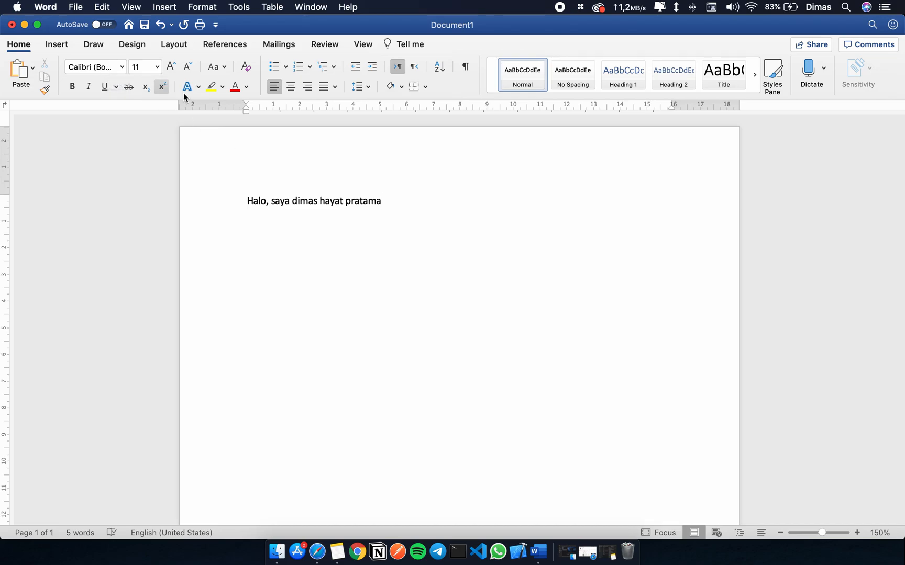
Write "Halo, saya" followed by the person's full name as the first line and start a new line.
key("Return")
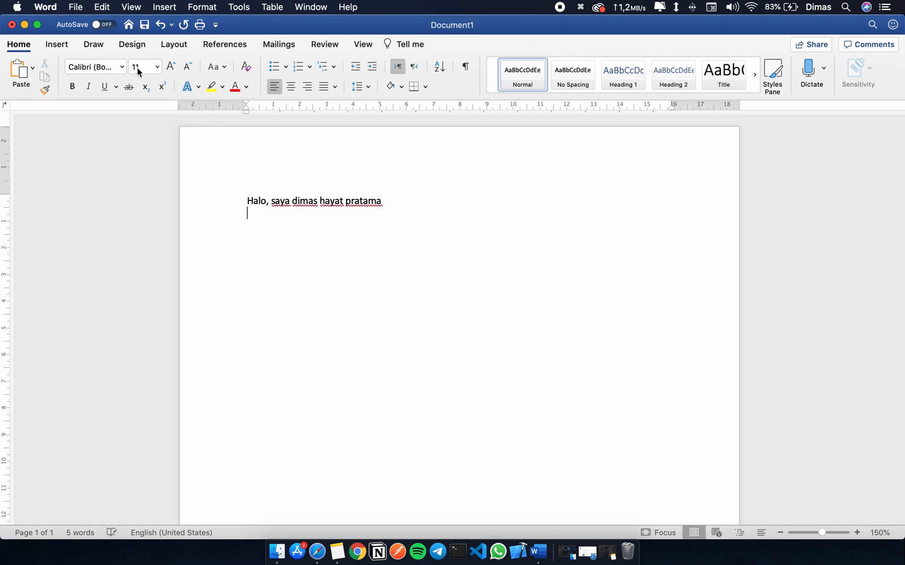
Switch the font to Times New Roman and write "Halo juga" followed by the person's first name and a comma on the second line.
left_click(121, 67)
left_click(122, 68)
left_click(121, 68)
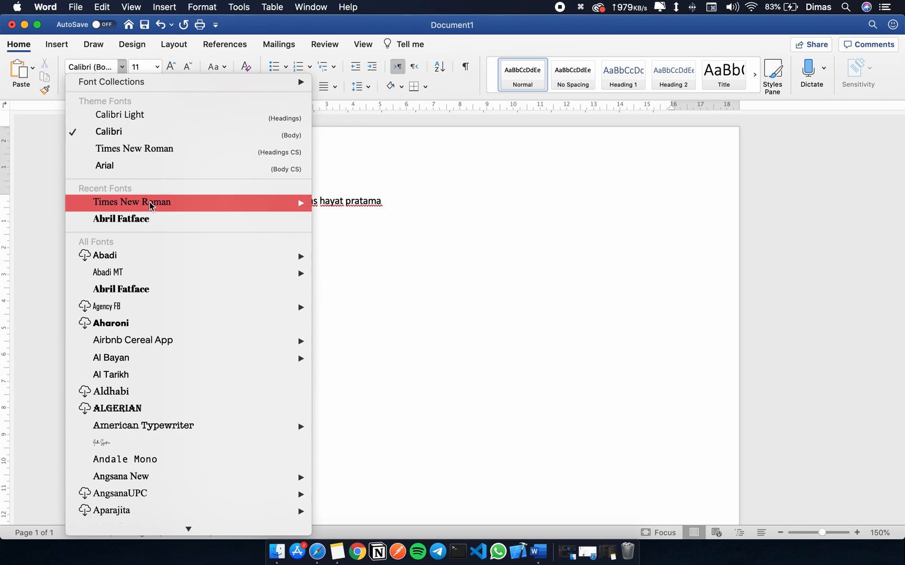
left_click(156, 149)
type("Halo juga dimas,")
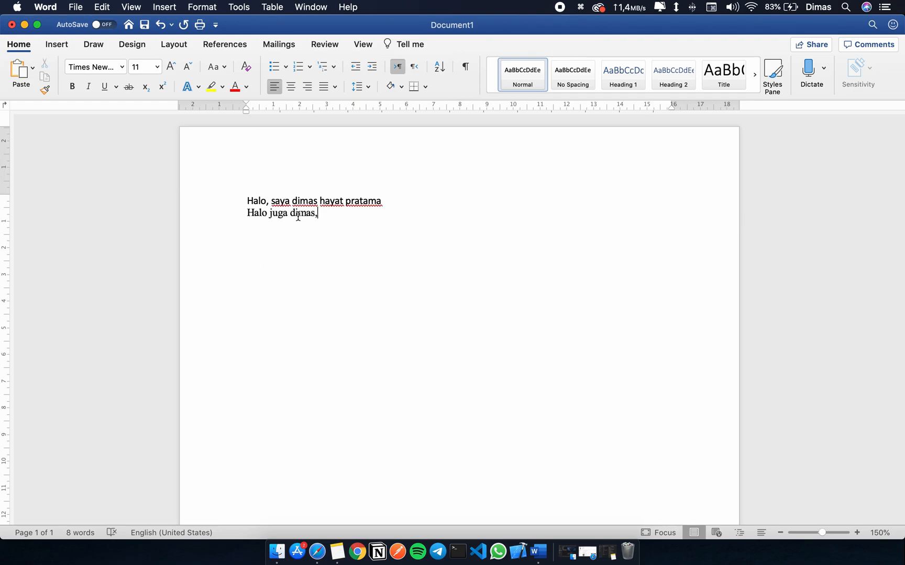
mouse_move(319, 213)
left_mouse_down()
mouse_move(289, 216)
mouse_move(321, 214)
left_mouse_up()
left_click(267, 204)
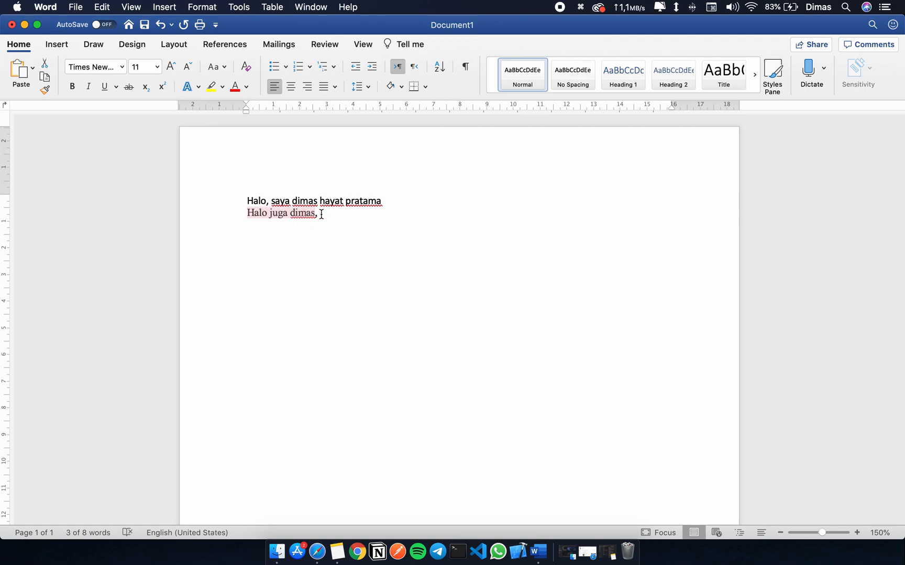
left_click(328, 214)
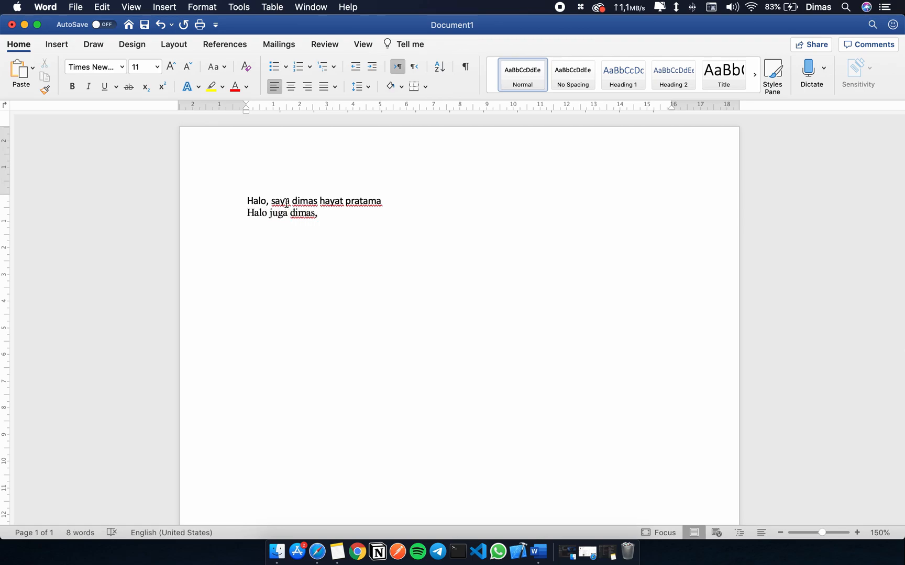
left_click_drag(319, 214, 226, 198)
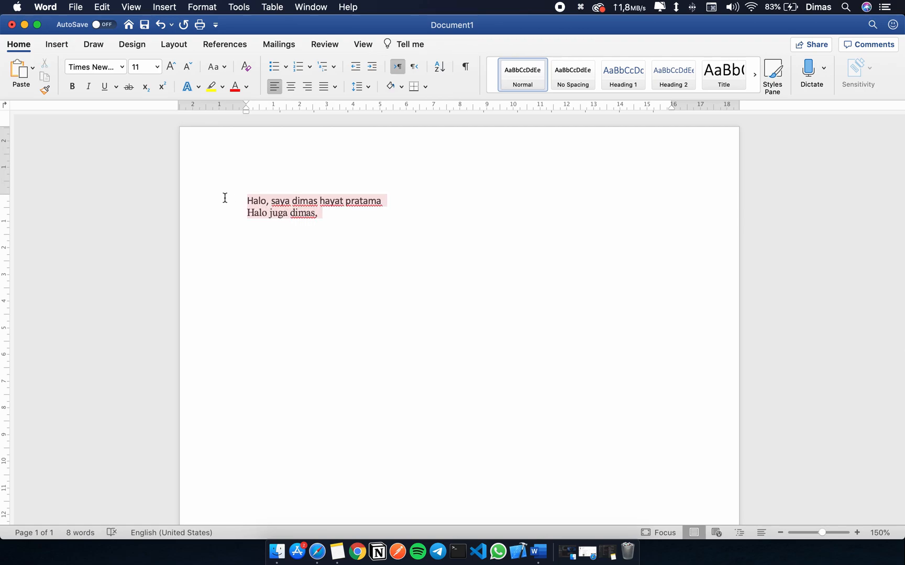
left_click(290, 207)
Change the font of the first line's text after "Halo," to Abril Fatface.
left_click_drag(271, 201, 370, 202)
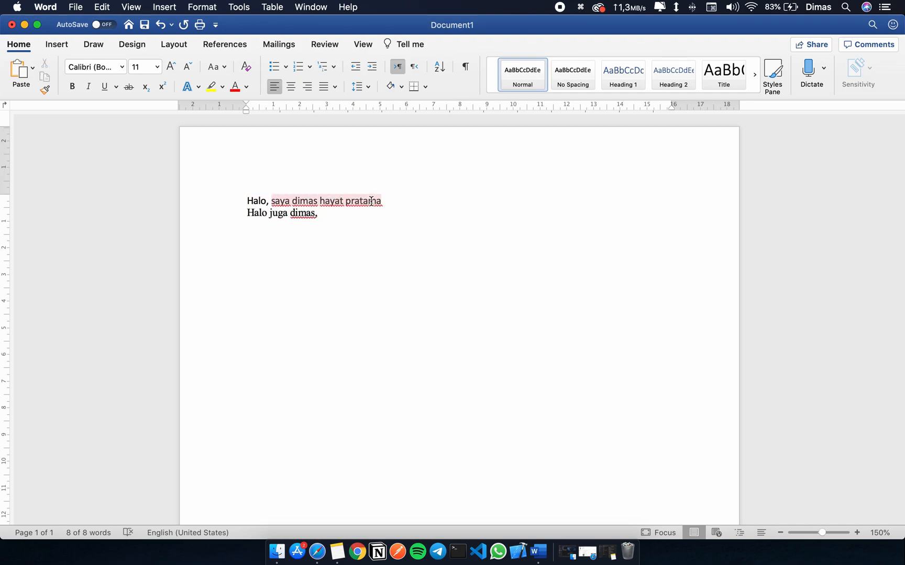
left_click(122, 67)
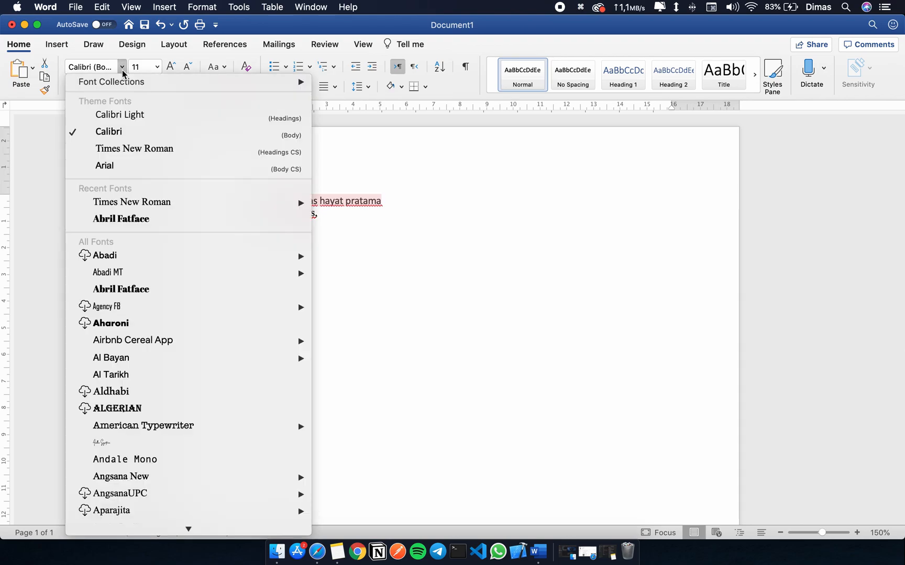
left_click(128, 223)
left_click(317, 214)
Set the font size of the first line's text after "Halo," to 18.
left_click_drag(271, 201, 383, 204)
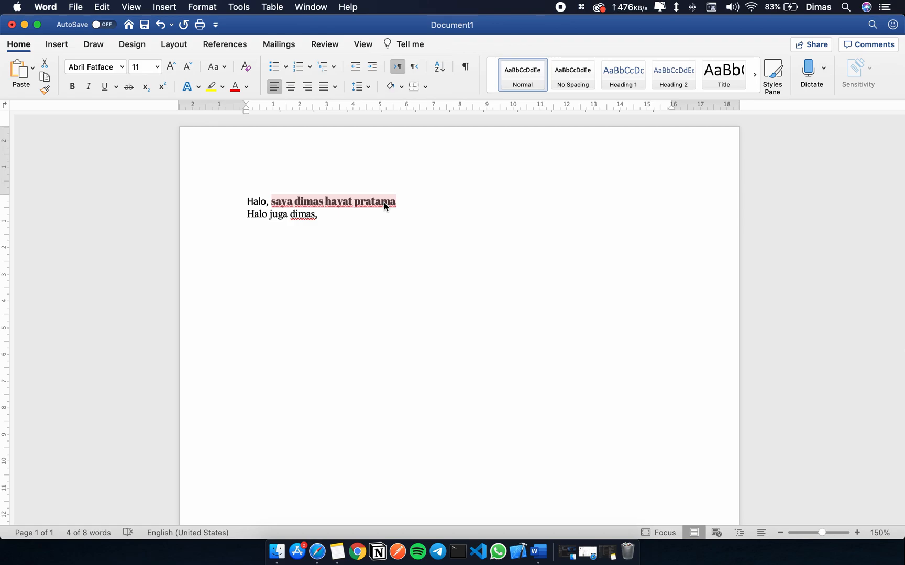
left_click(157, 67)
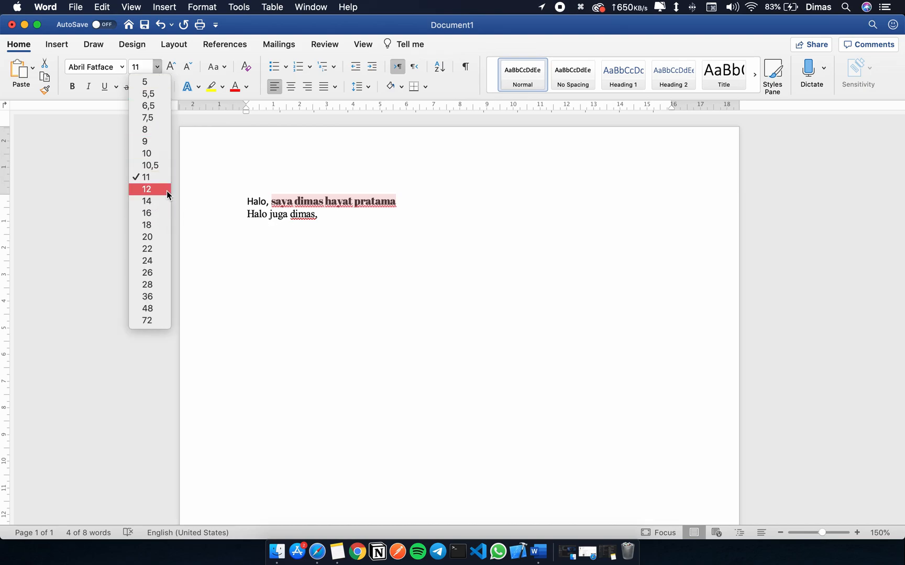
left_click(159, 72)
left_click(159, 71)
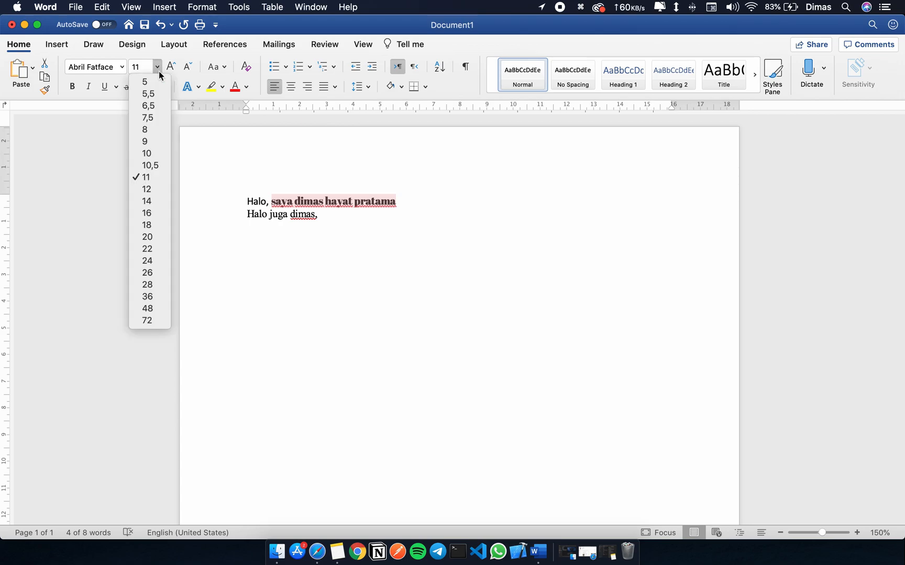
left_click(153, 229)
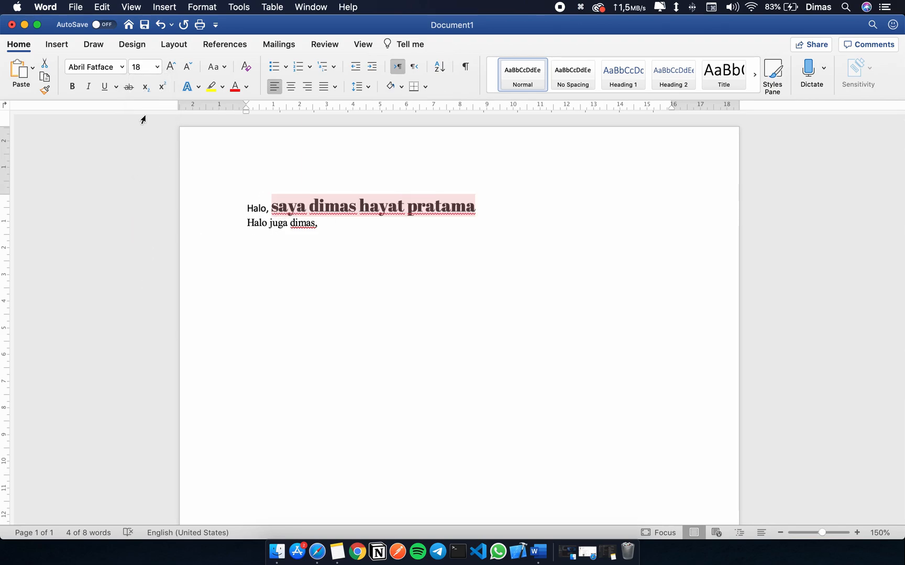
left_click(343, 226)
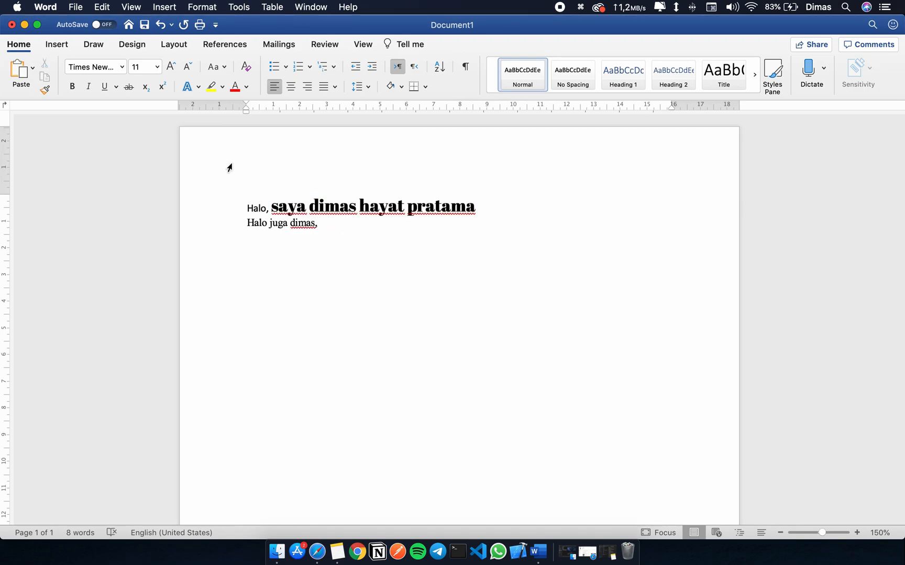
Reduce the font size of the first line's text after "Halo," to 12.
left_click_drag(271, 206, 435, 202)
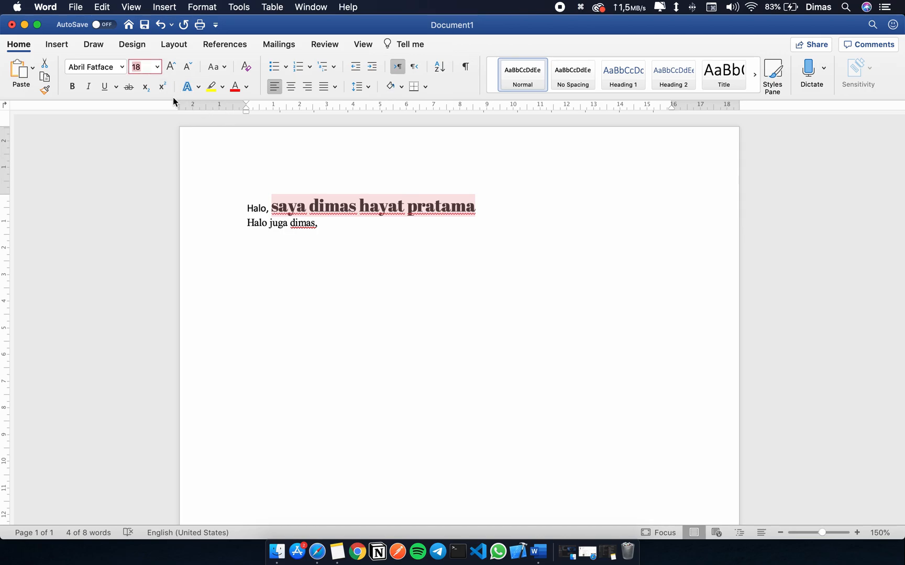
type("12")
key("Return")
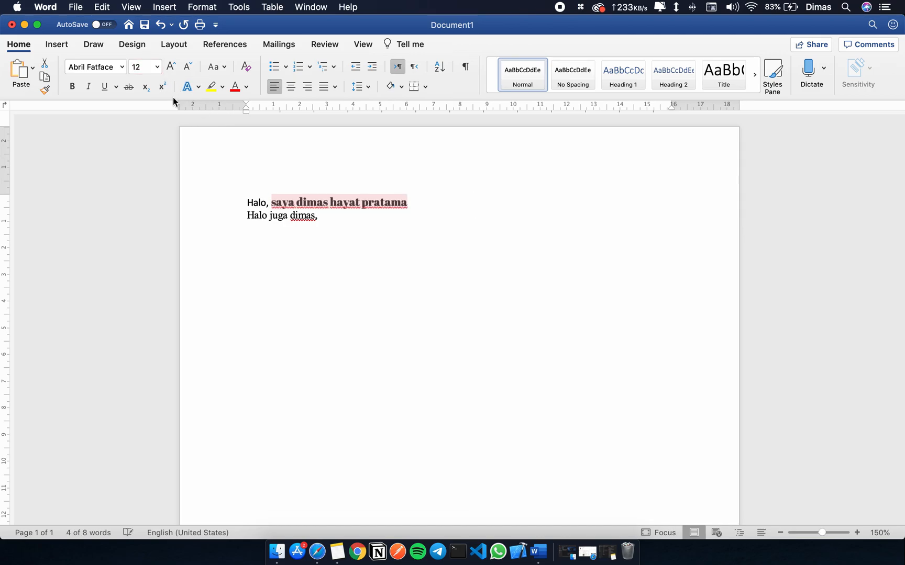
Change the font of the selected first-line text after "Halo," to Times New Roman.
left_click(103, 71)
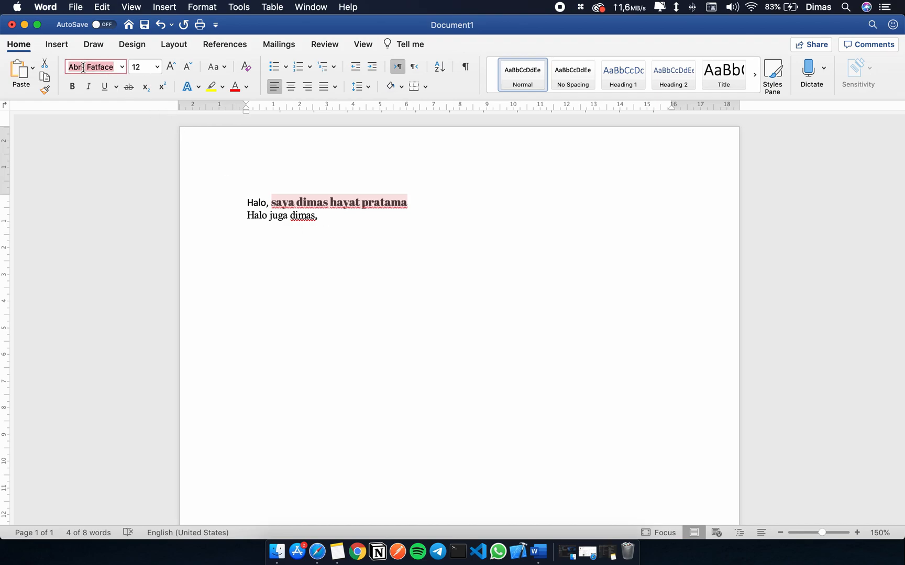
type("Times")
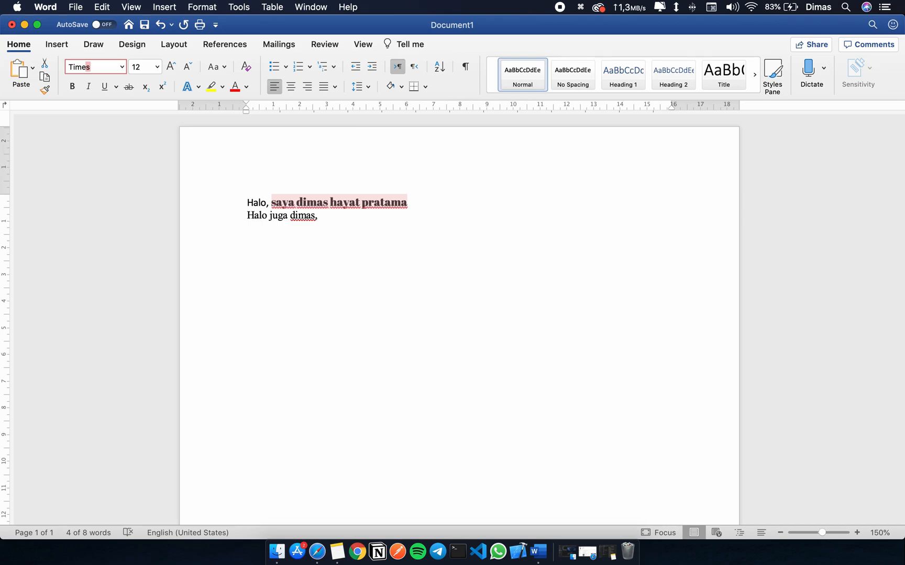
type(" New Roman")
key("Return")
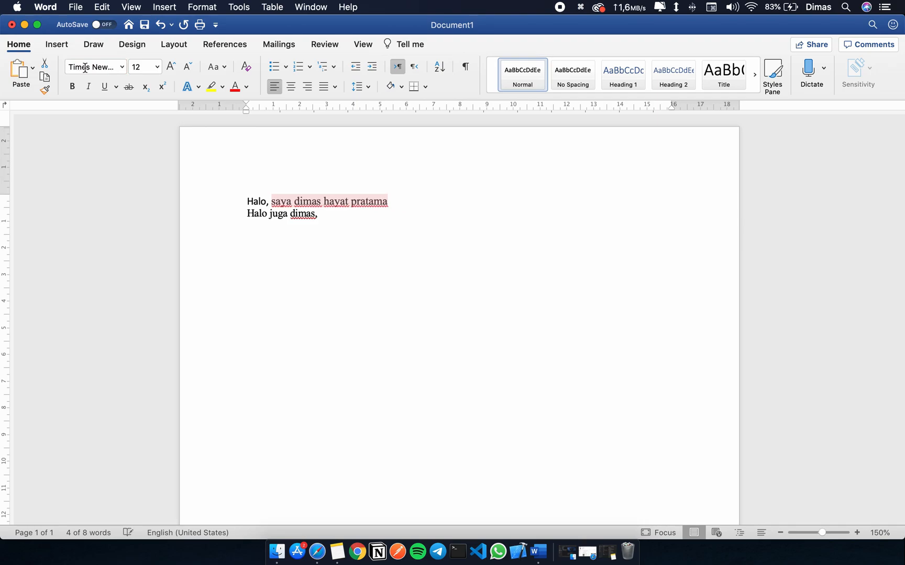
left_click(329, 207)
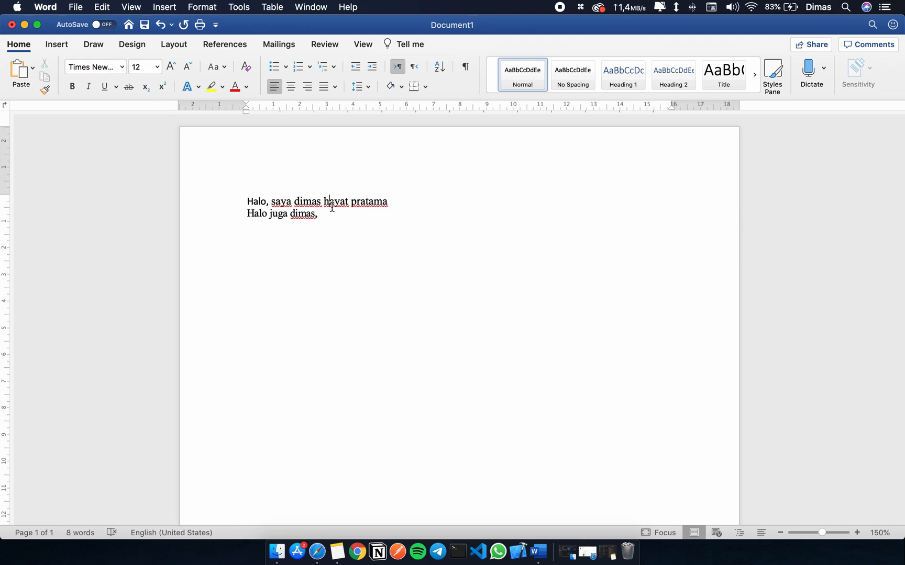
left_click_drag(337, 217, 249, 203)
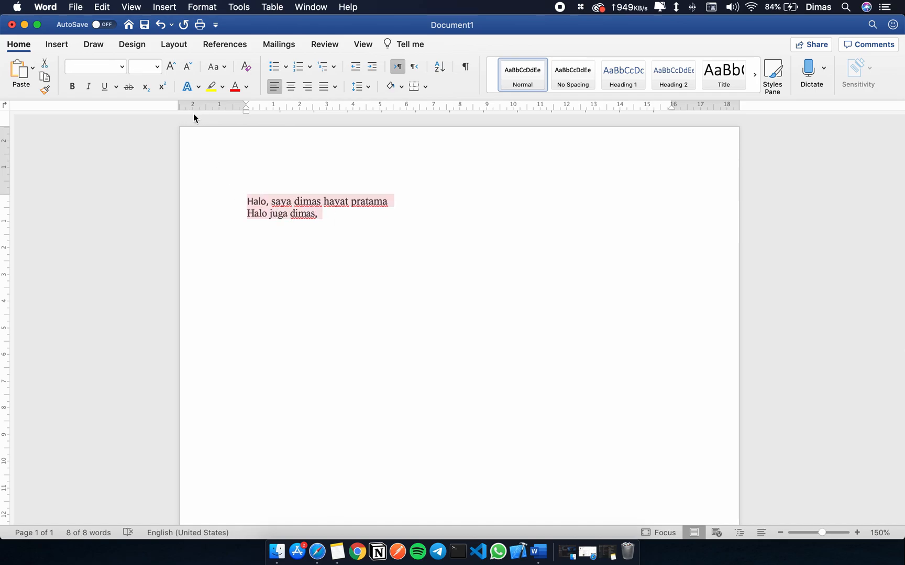
left_click(301, 210)
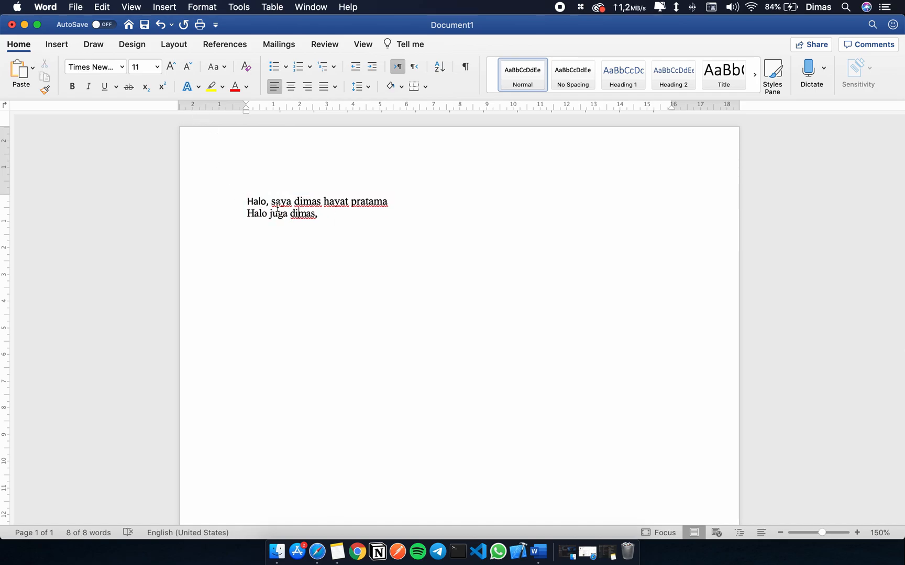
double_click(255, 201)
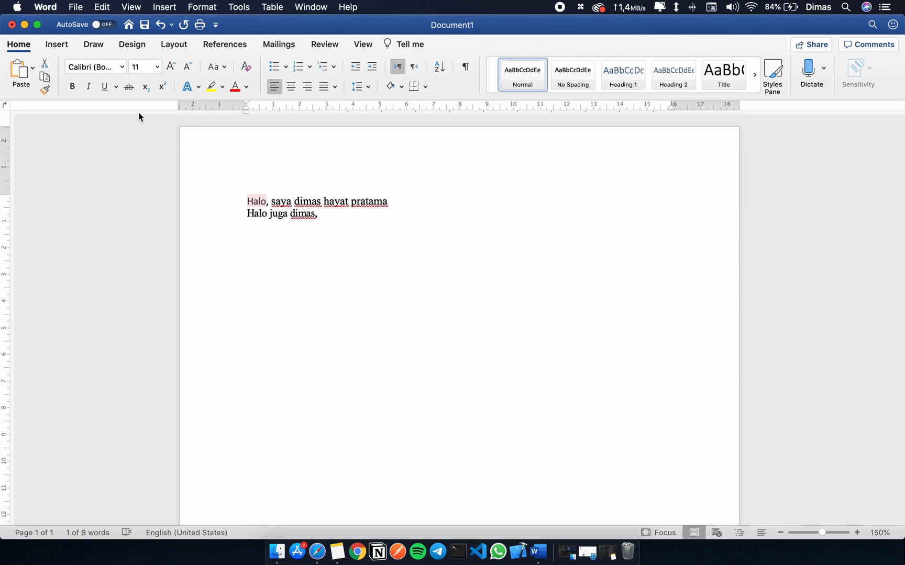
left_click(273, 205)
Try font size 20 on both lines of text and settle on size 24.
left_click_drag(354, 224, 199, 188)
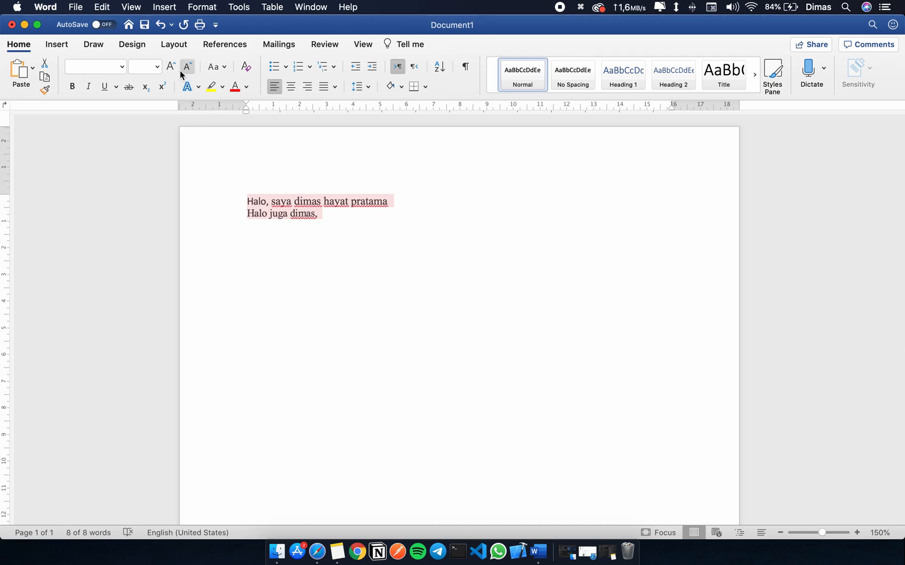
left_click(157, 67)
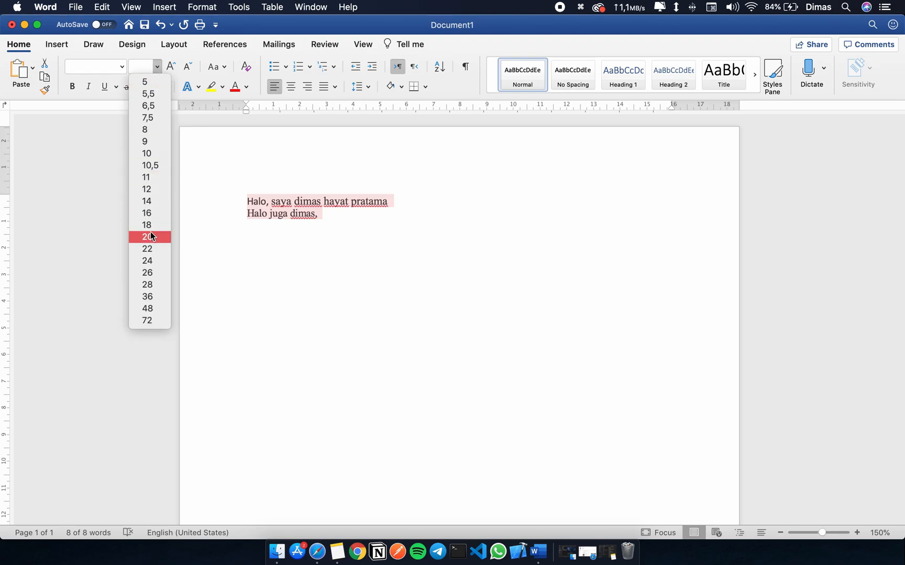
left_click(151, 236)
left_click(157, 67)
left_click(155, 260)
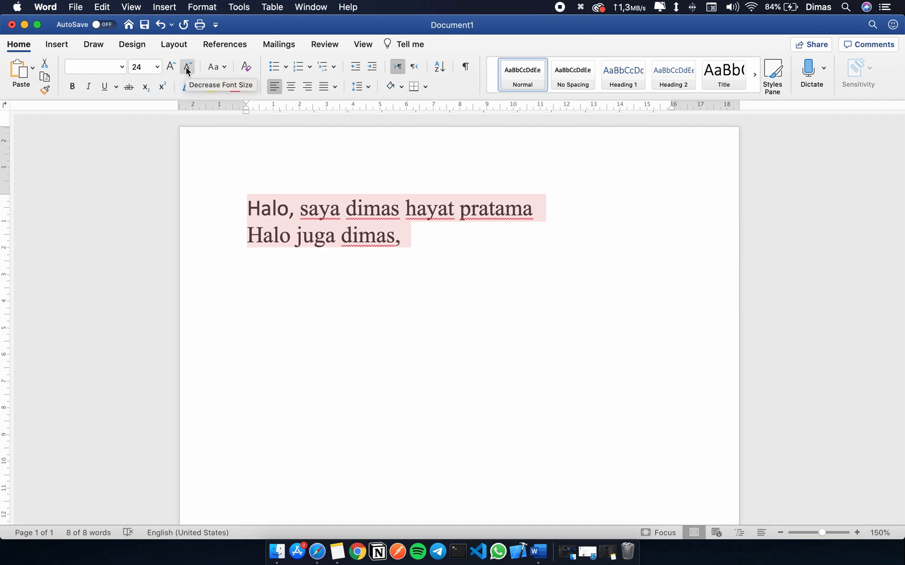
Enlarge both selected lines stepwise with Increase Font Size until the size is 80.
left_click(172, 67)
left_click(171, 67)
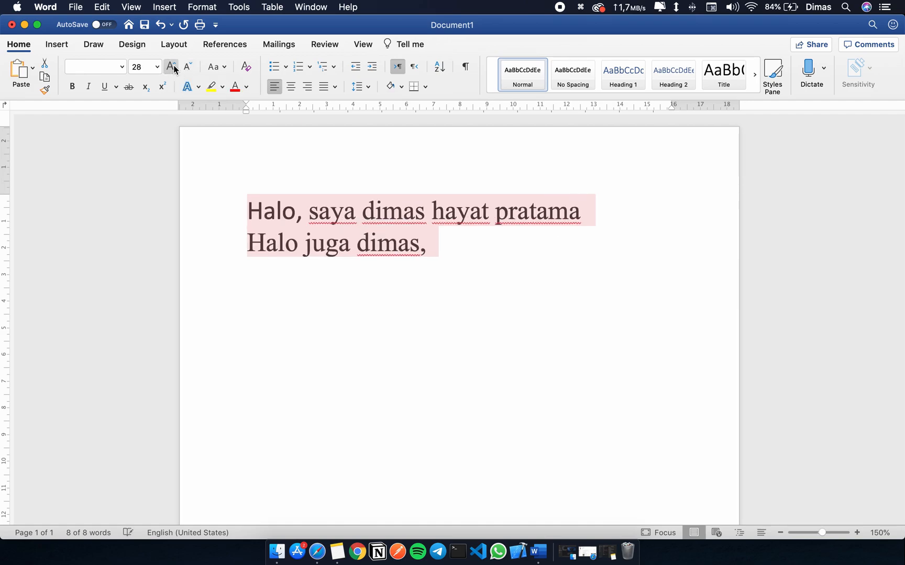
left_click(172, 67)
left_click(173, 67)
left_click(173, 67)
left_click(173, 67)
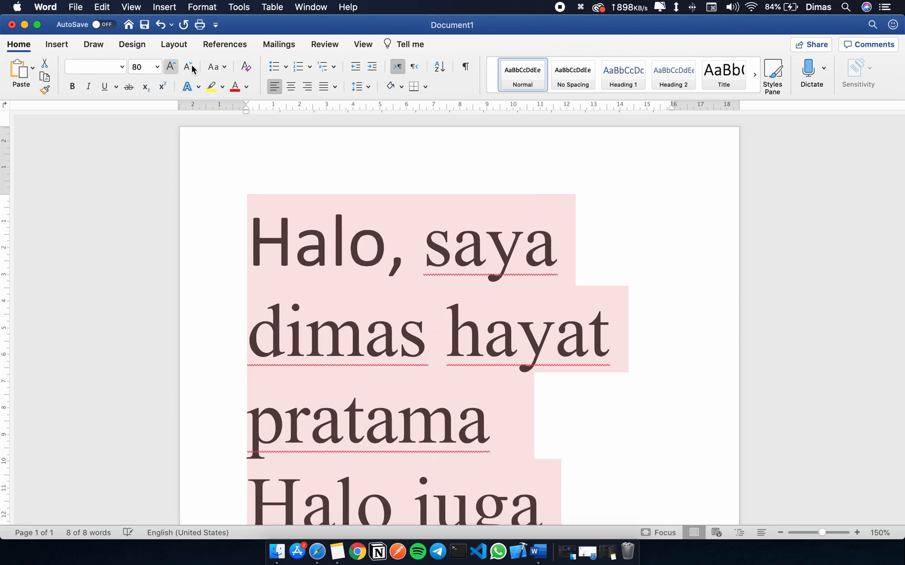
Shrink both selected lines stepwise with Decrease Font Size until the size is 26.
left_click(188, 67)
left_click(188, 67)
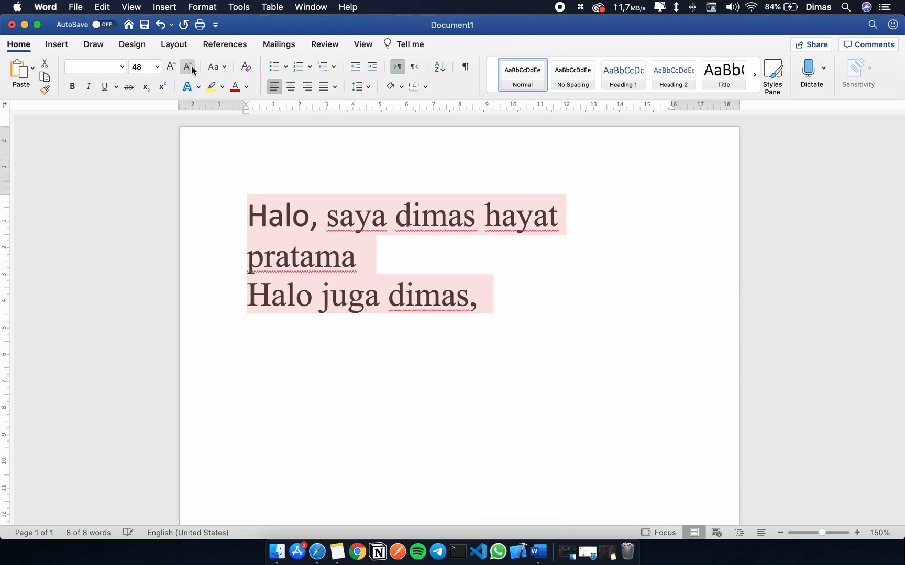
left_click(187, 67)
left_click(188, 67)
left_click(188, 67)
Set the font size of both selected lines to 50, a custom value missing from the preset sizes.
left_click(156, 67)
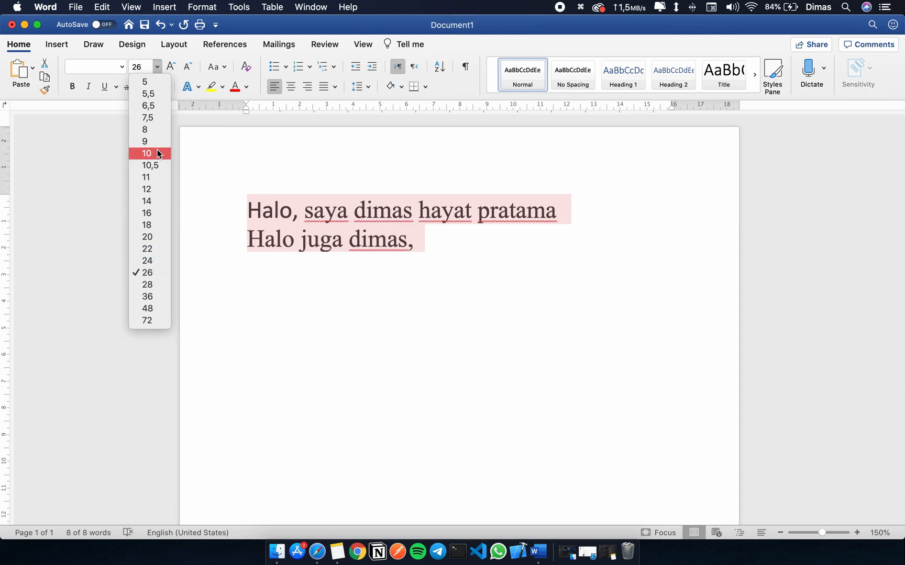
left_click(144, 69)
left_click(143, 70)
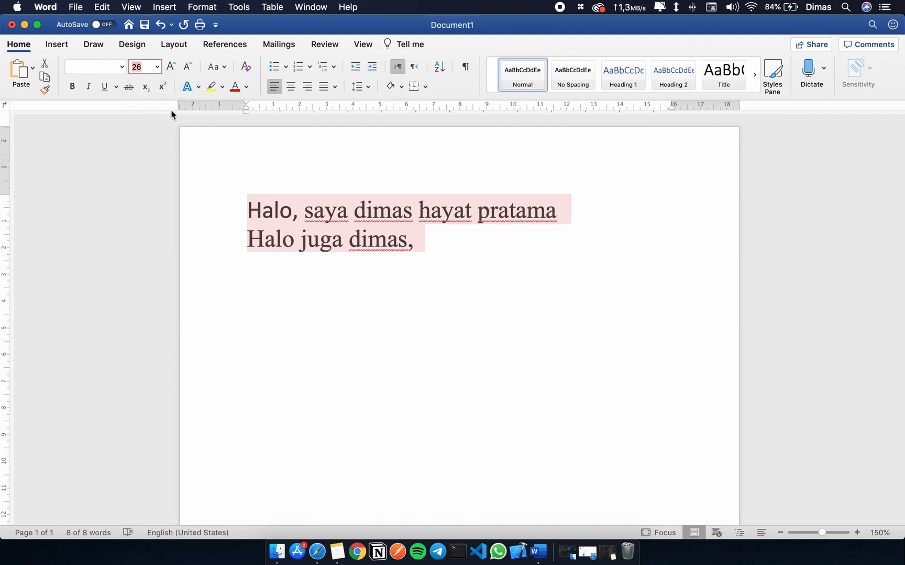
left_click(157, 67)
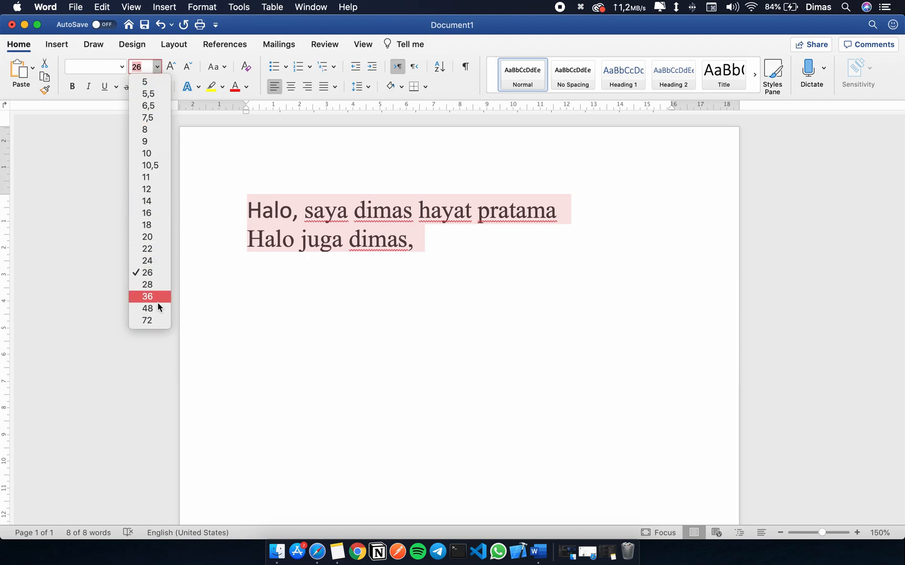
left_click(143, 66)
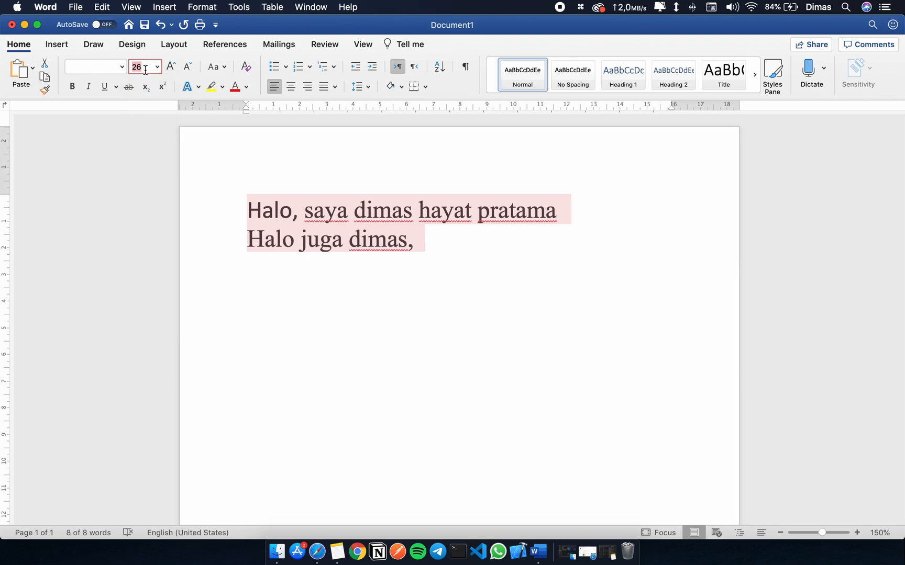
type("50")
key("Return")
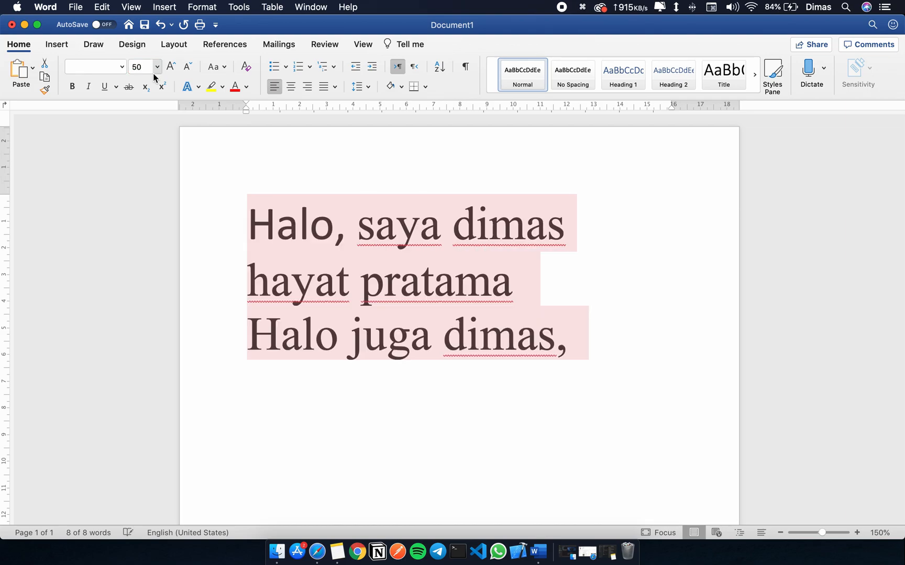
Enlarge both selected lines with Increase Font Size until the size is 80.
left_click(157, 67)
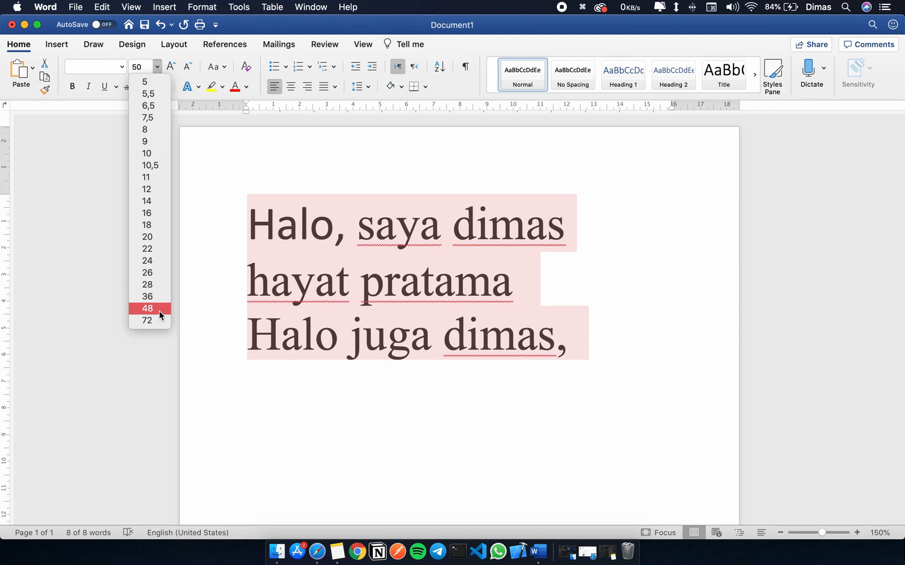
left_click(159, 71)
left_click(170, 67)
left_click(171, 66)
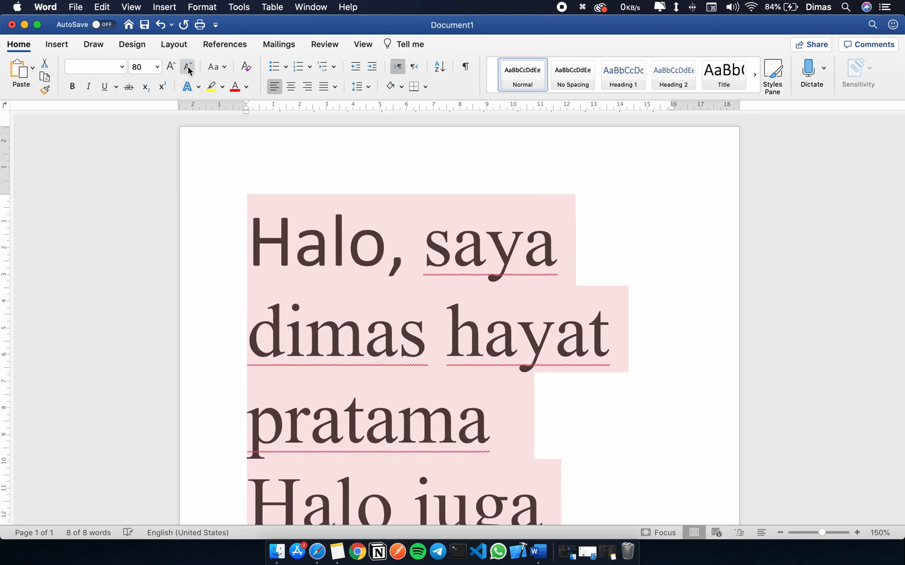
Reduce both lines with Decrease Font Size back to 26 and deselect the text.
left_click(188, 69)
left_click(188, 70)
left_click(187, 68)
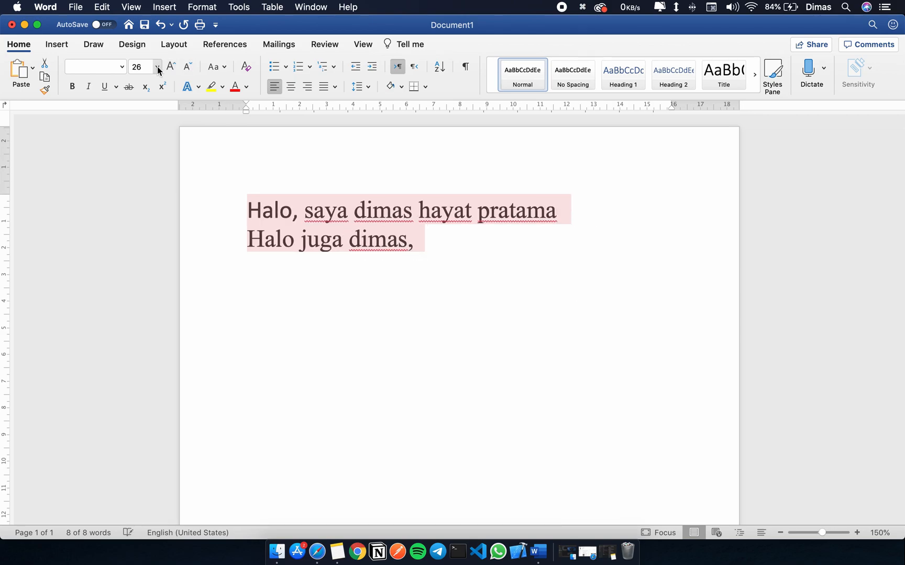
left_click(157, 67)
left_click(334, 240)
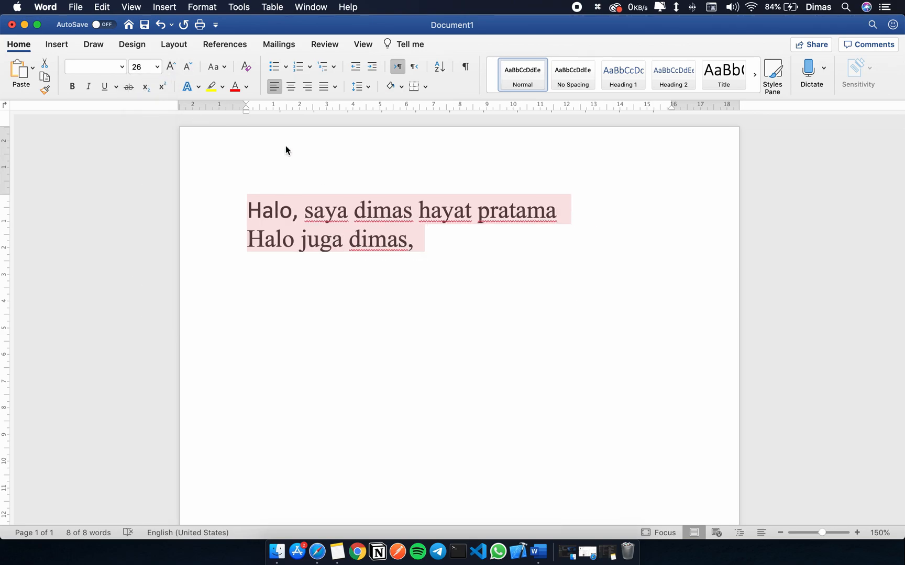
left_click(455, 214)
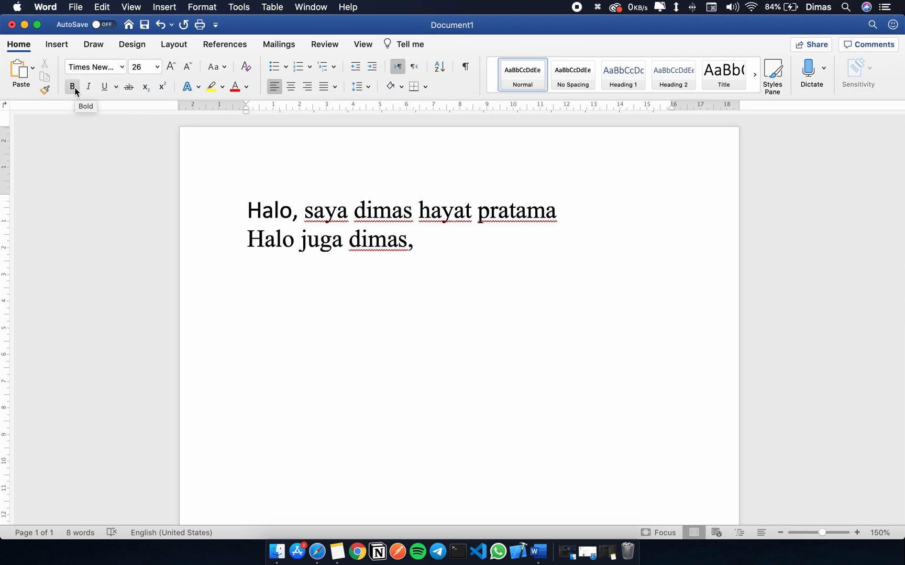
Select the whole second line and toggle bold on and off several times, leaving it off.
triple_click(413, 230)
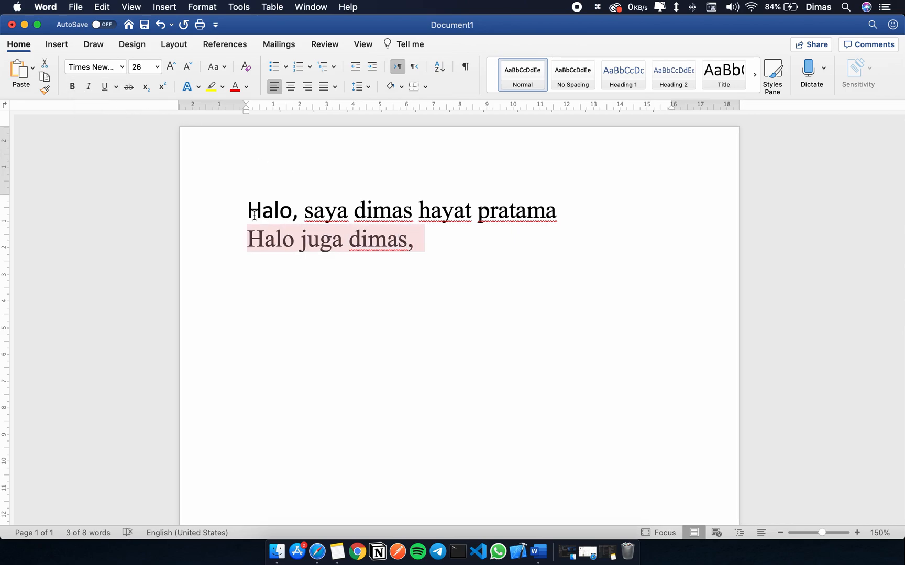
left_click(73, 87)
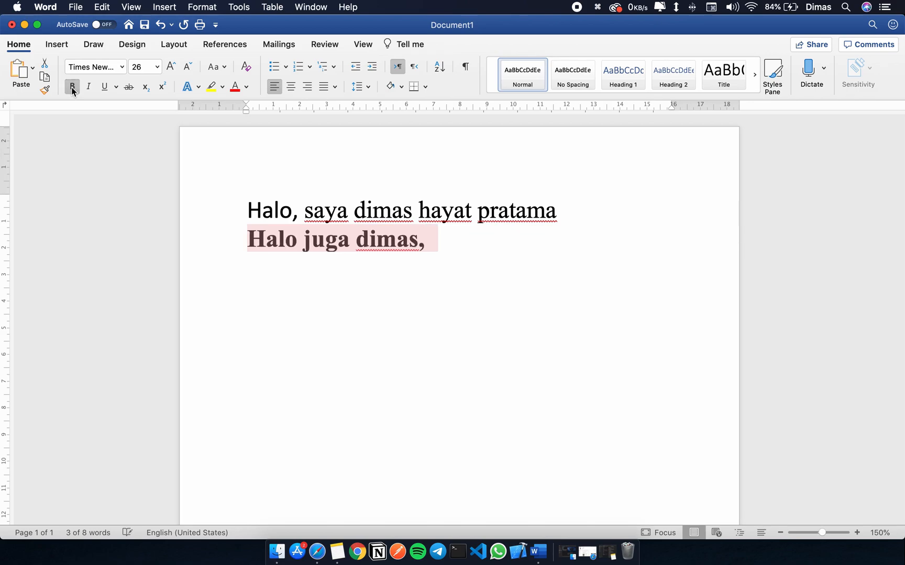
key("super+b")
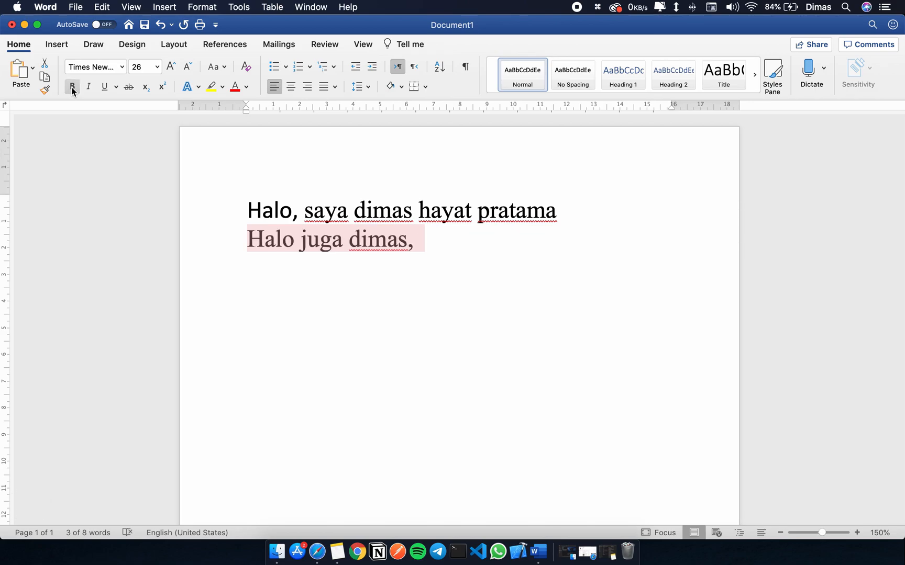
key("super+b")
key("super+b")
key("super+b")
key("super+b")
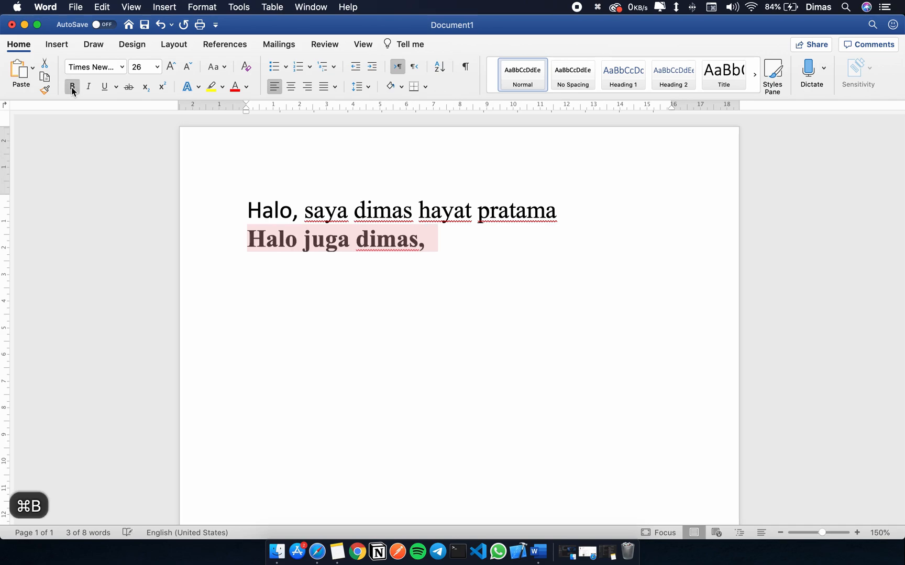
key("super+b")
key("super+b")
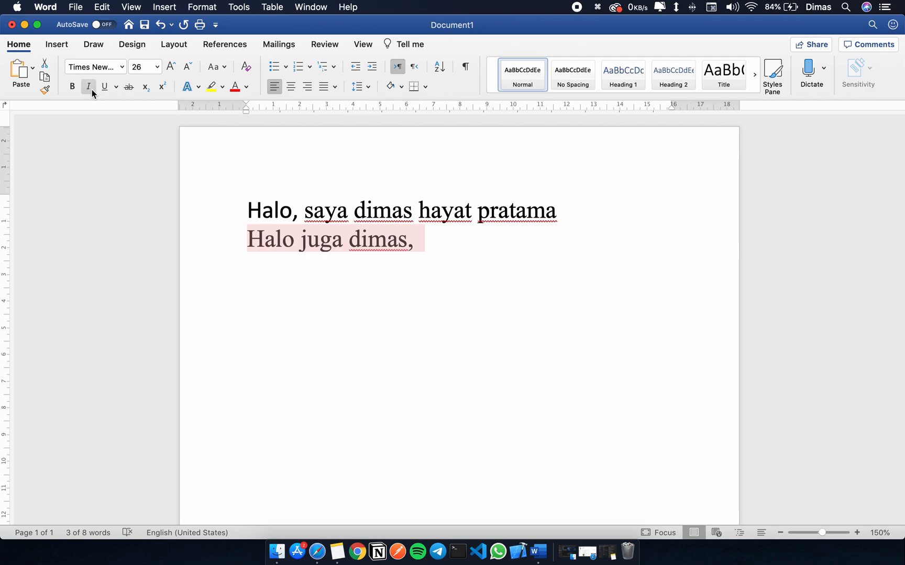
Toggle italic on the second line several times, leaving it on, and add bold as well.
left_click(89, 87)
left_click(89, 87)
left_click(89, 87)
left_click(89, 87)
key("super+i")
key("super+i")
key("super+i")
key("super+i")
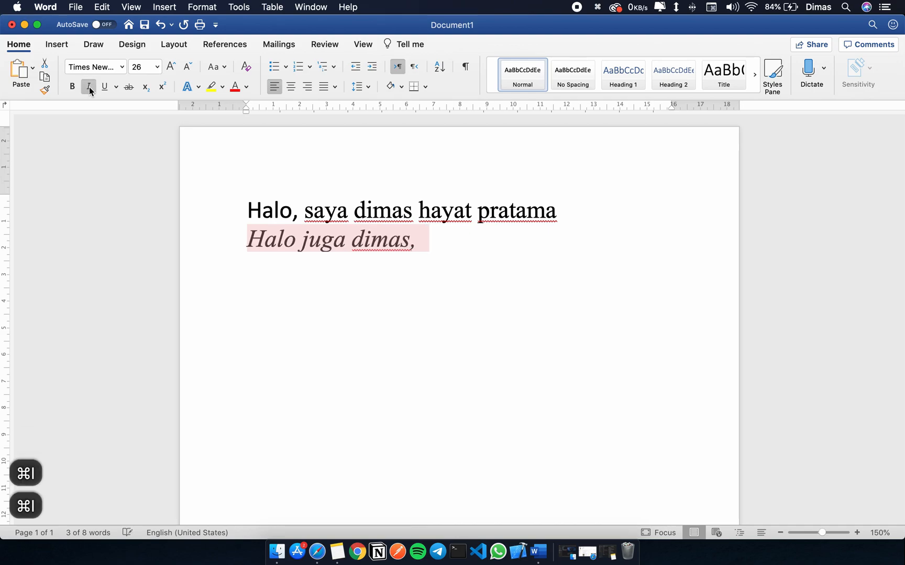
key("super+i")
key("super+i")
key("super+i")
key("super+i")
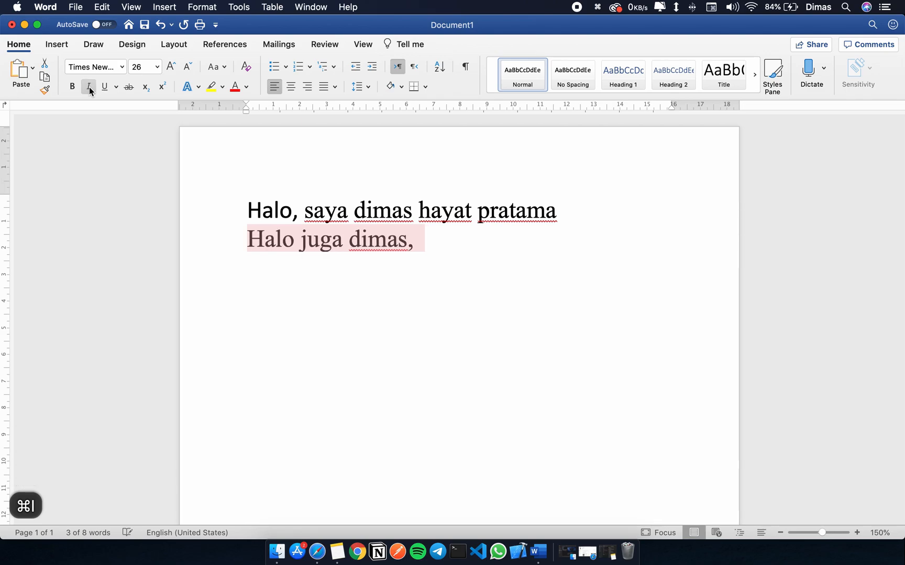
key("super+i")
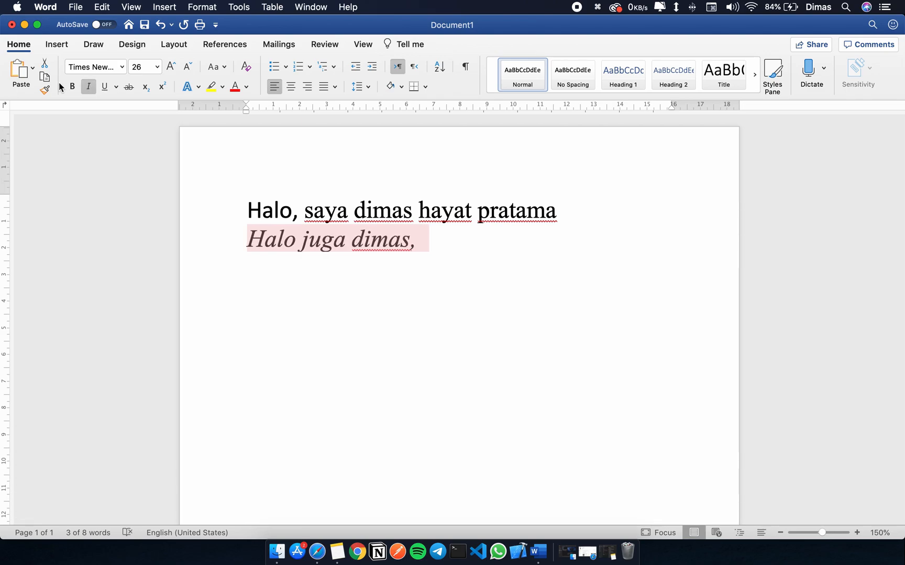
key("super+b")
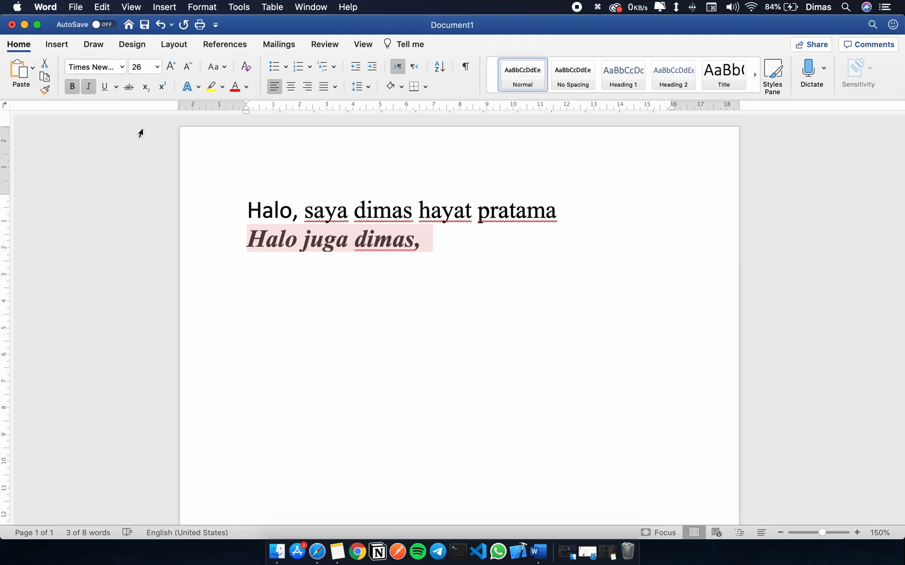
Toggle underline on the selected second line several times, leaving a single solid underline applied.
left_click(107, 87)
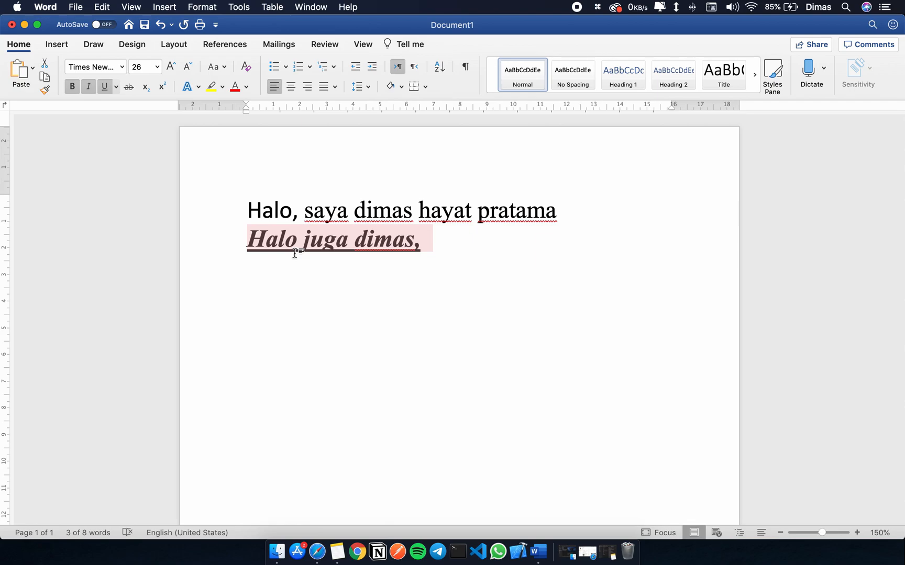
key("super+u")
key("super+u")
key("super+u")
key("super+u")
key("super+u")
key("super+u")
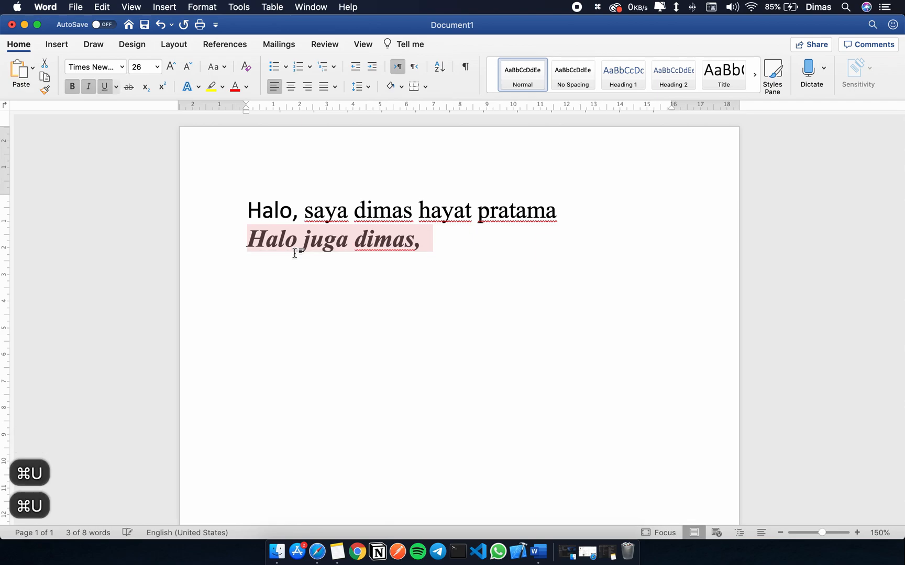
Try a dashed underline style on the second line and undo it.
left_click(115, 85)
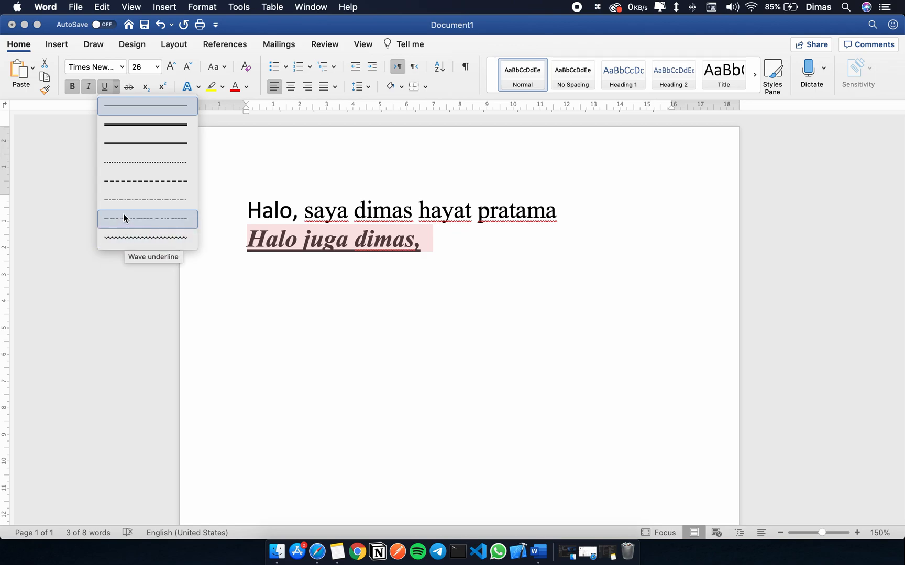
left_click(146, 181)
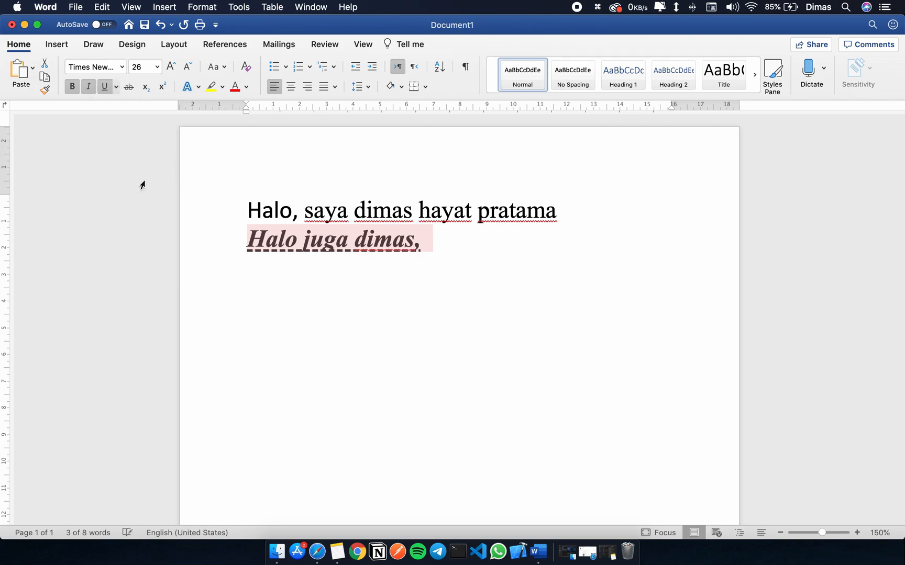
left_click(354, 274)
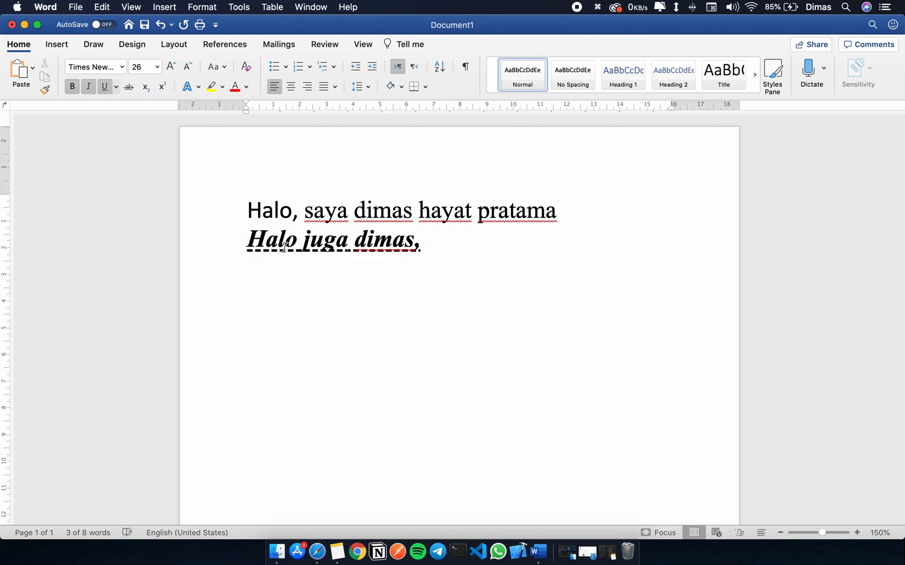
key("cmd+z")
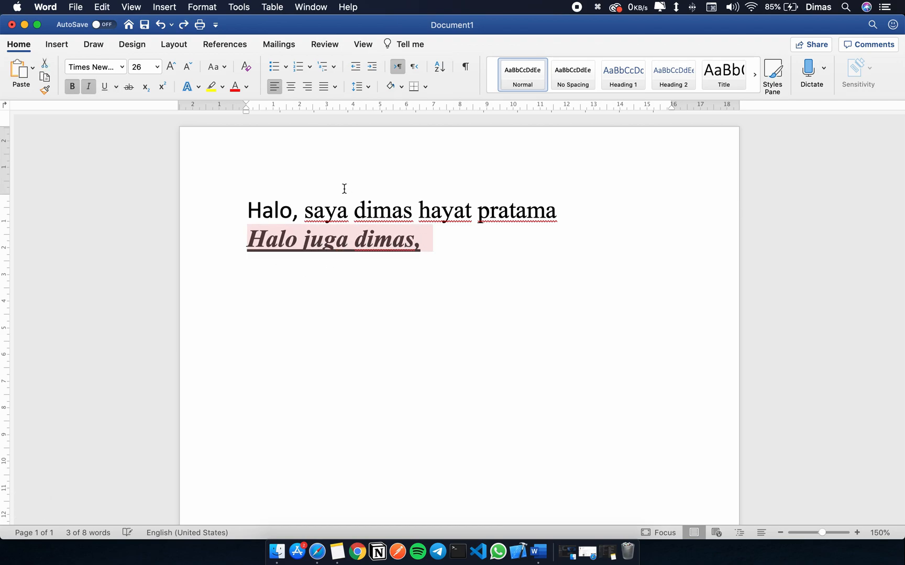
Toggle strikethrough on the second line several times, leaving it off.
left_click(129, 89)
left_click(130, 89)
left_click(129, 89)
left_click(130, 88)
left_click(130, 88)
left_click(130, 88)
Turn off bold and italic at the end of the second line and add a subscript 12 followed by a normal 12.
left_click(439, 253)
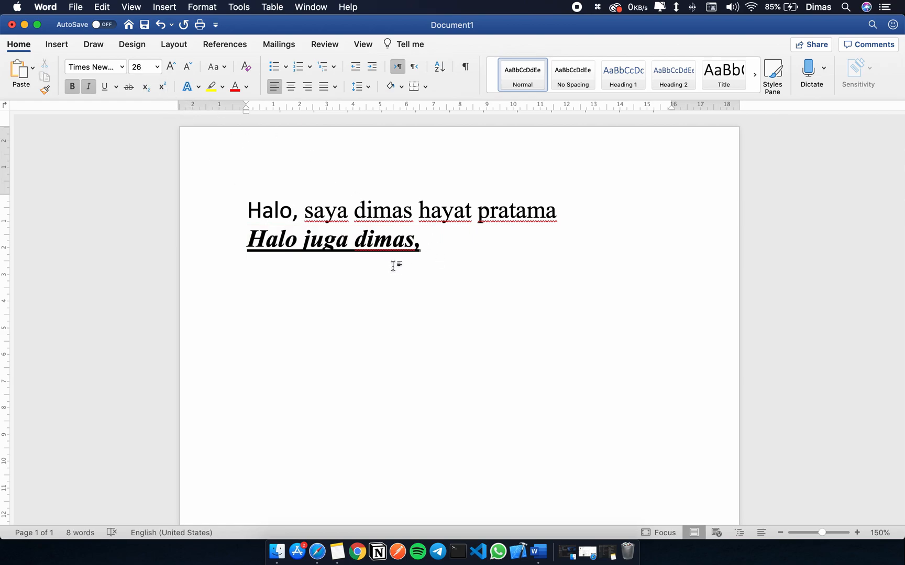
key("cmd+i")
key("cmd+b")
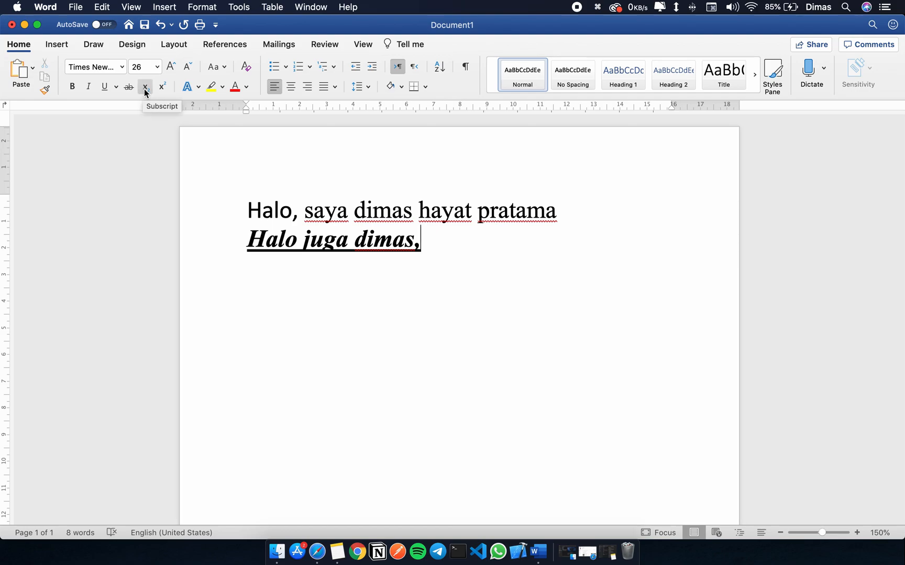
left_click(146, 90)
type("12")
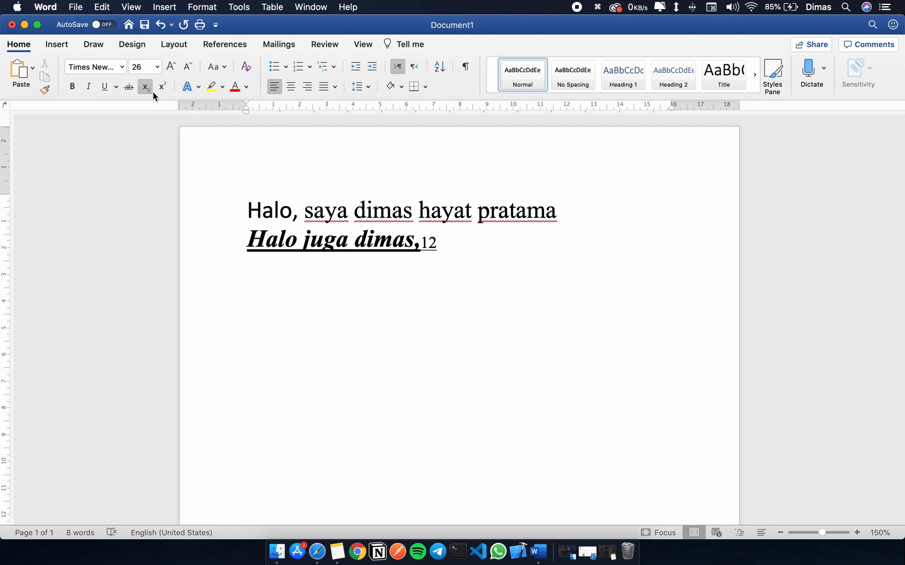
left_click(146, 92)
type("12")
Append a superscript 12 after the normal 12 at the end of the second line.
double_click(425, 242)
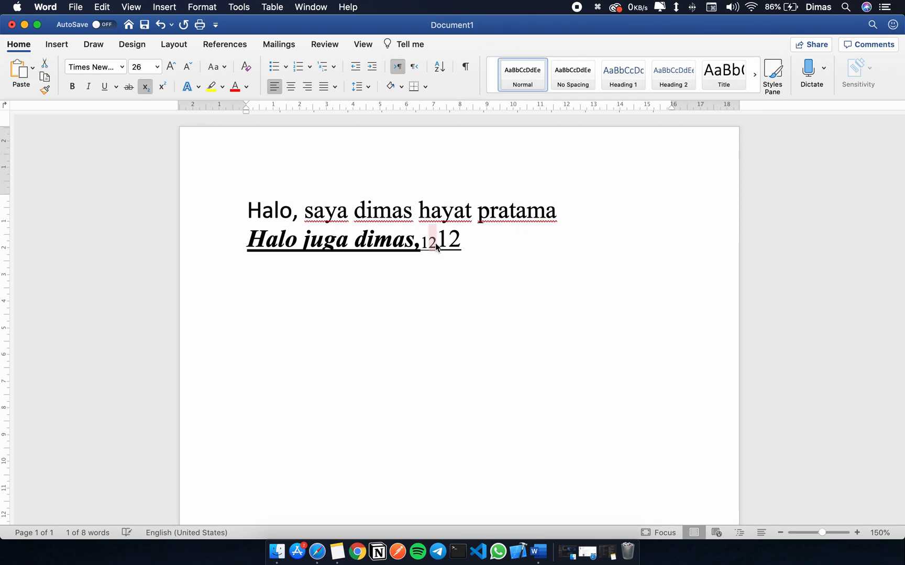
left_click(482, 243)
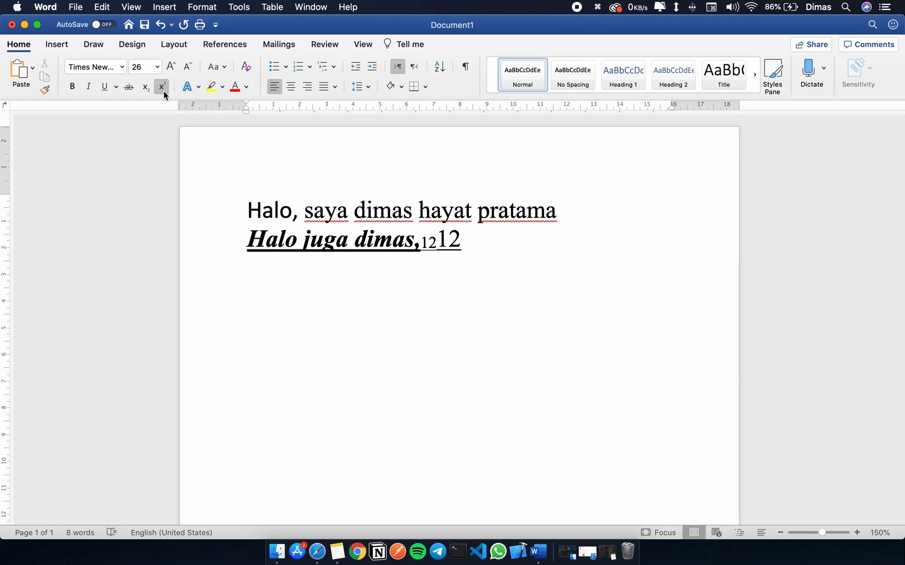
type("12")
Remove the underline from the comma and the added numbers at the end of the second line.
left_click_drag(480, 234, 420, 241)
key("super+u")
left_click(498, 258)
Add a subscript 12 followed by a superscript 12 at the end of the first line.
left_click(558, 214)
key("super+equal")
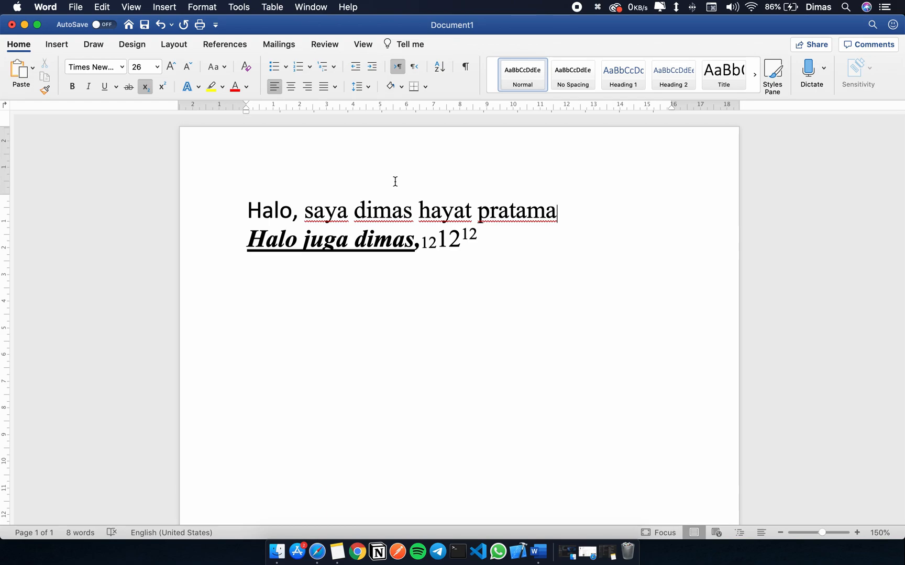
type("12")
key("super+shift+equal")
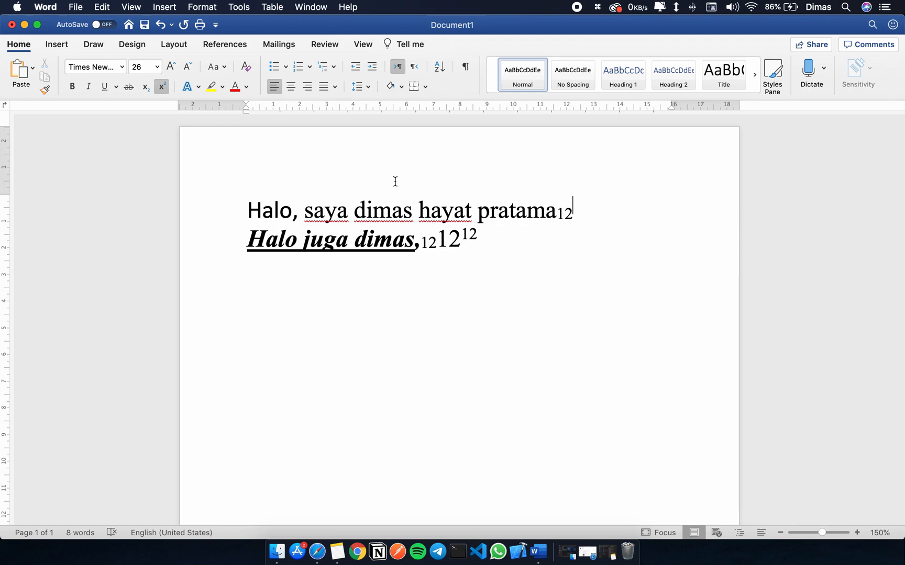
type("12")
left_click_drag(600, 211, 548, 211)
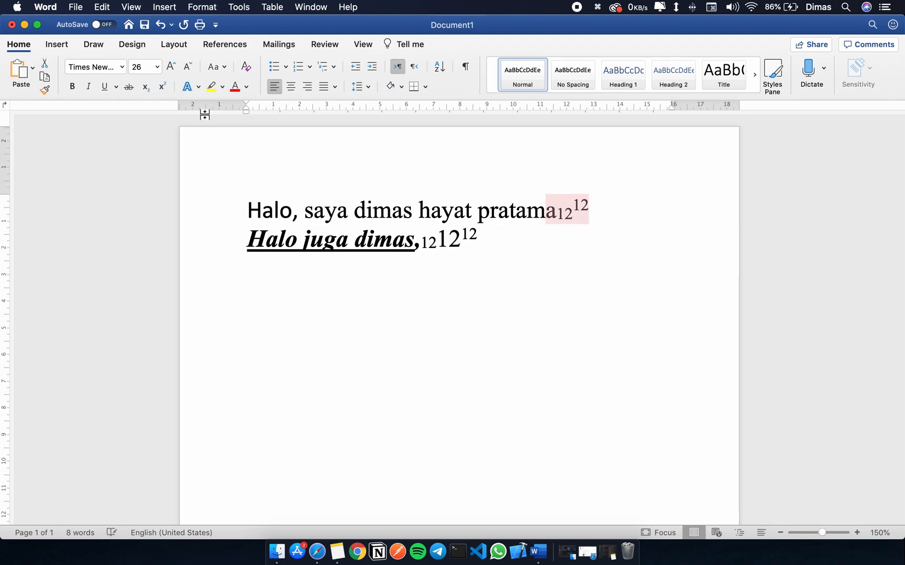
left_click(511, 246)
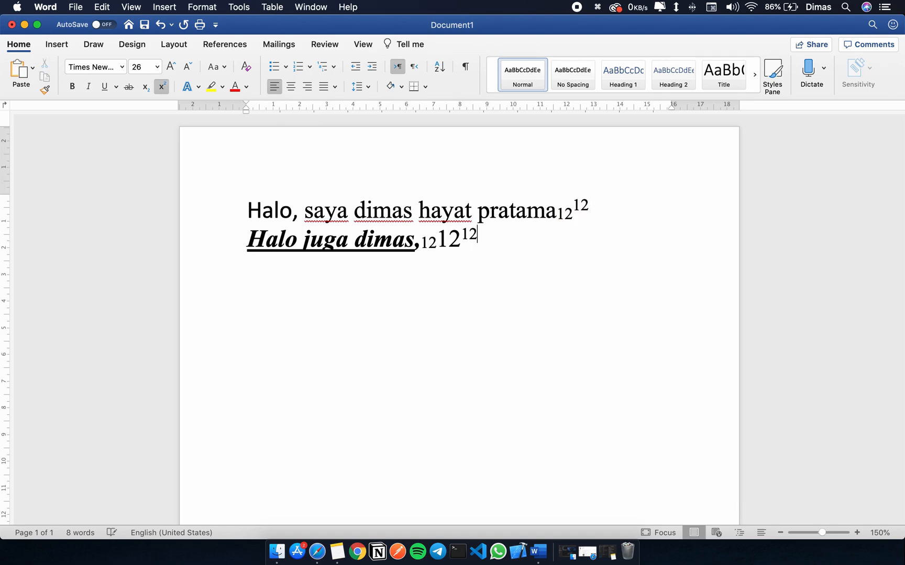
key("Return")
left_click(218, 71)
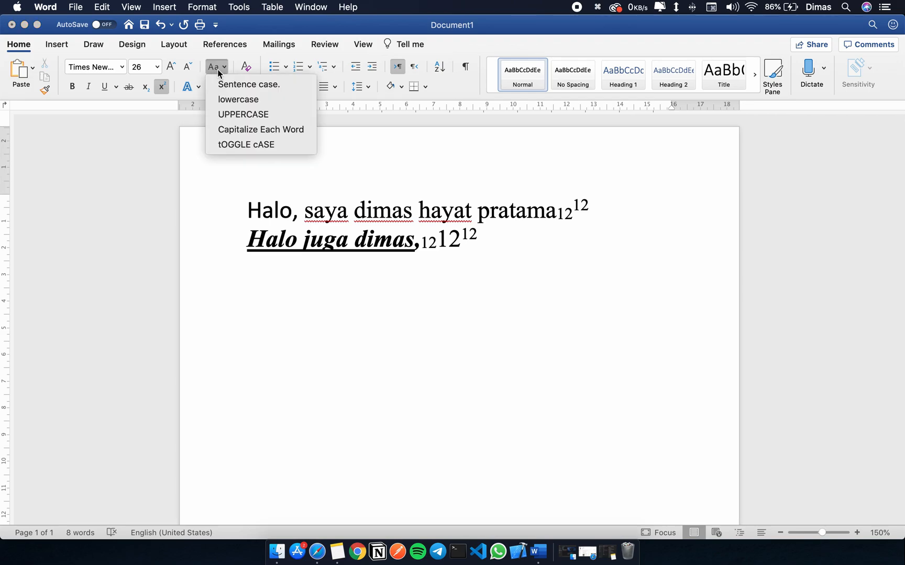
left_click(217, 69)
left_click_drag(247, 212, 474, 211)
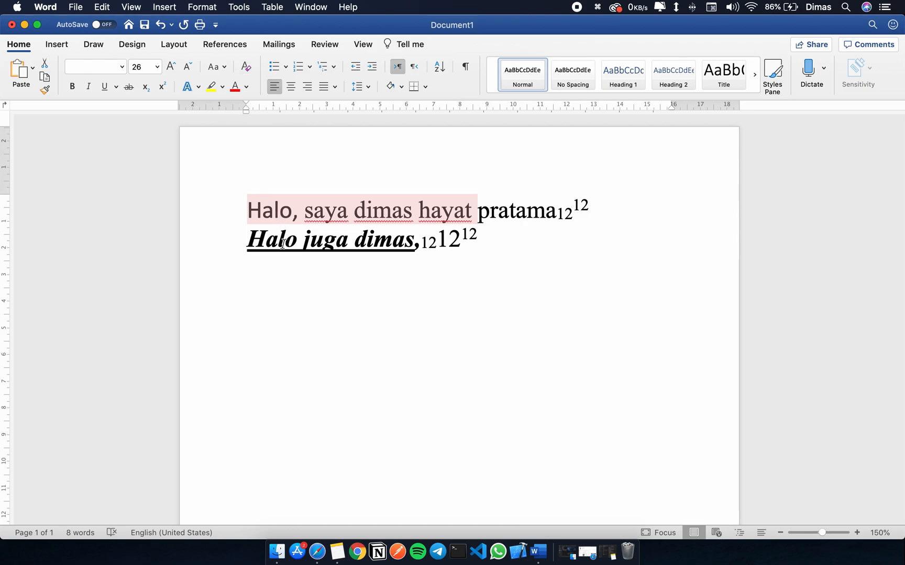
Replace the capital H of "Halo" with a lowercase h at the start of both lines.
left_click(265, 244)
key("BackSpace")
type("h")
left_click(263, 210)
key("BackSpace")
type("h")
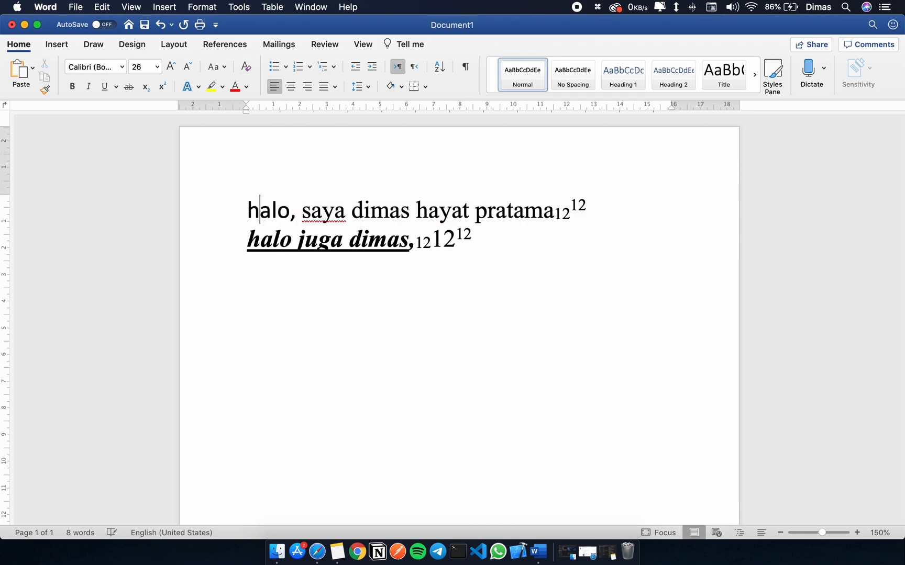
triple_click(186, 209)
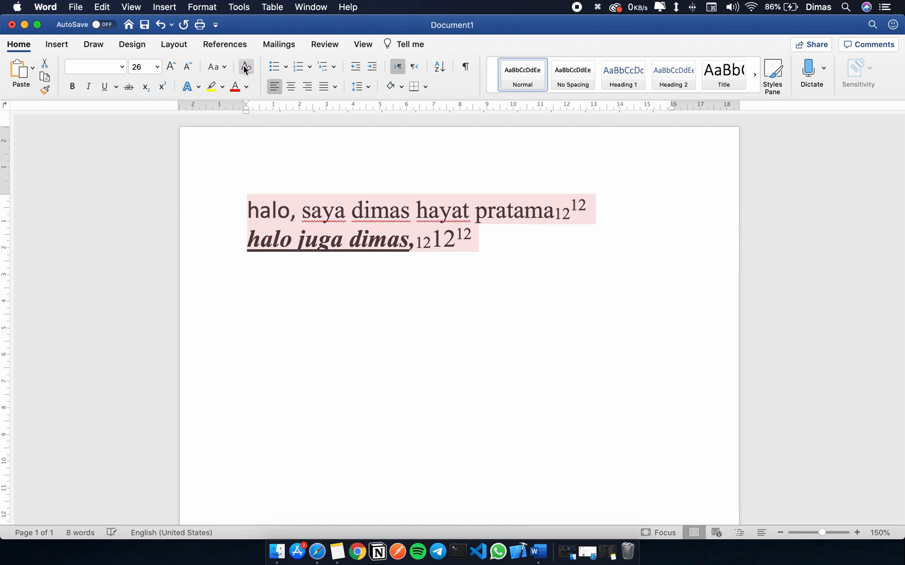
left_click(216, 67)
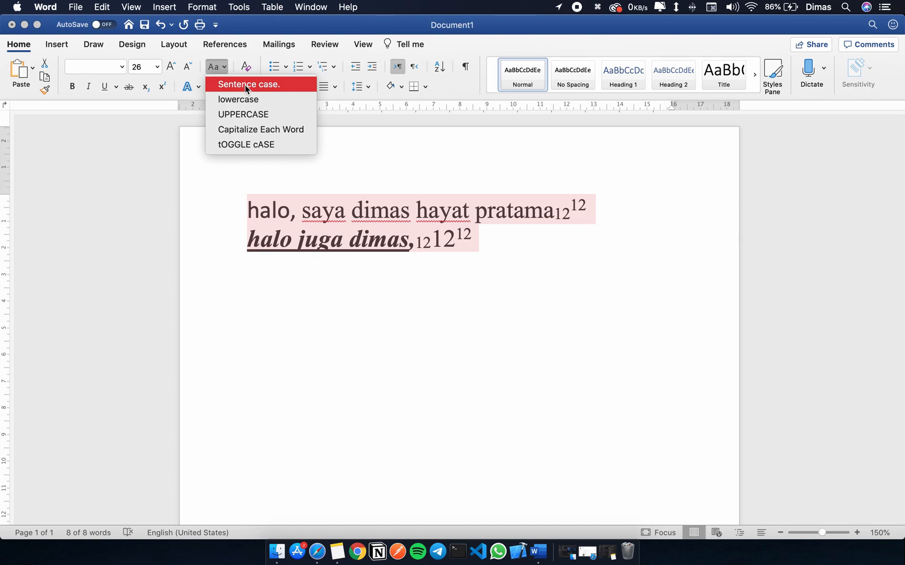
key("Escape")
Insert ". Juga hidup di bandung." just before the subscript 12 in the first line.
left_click(556, 216)
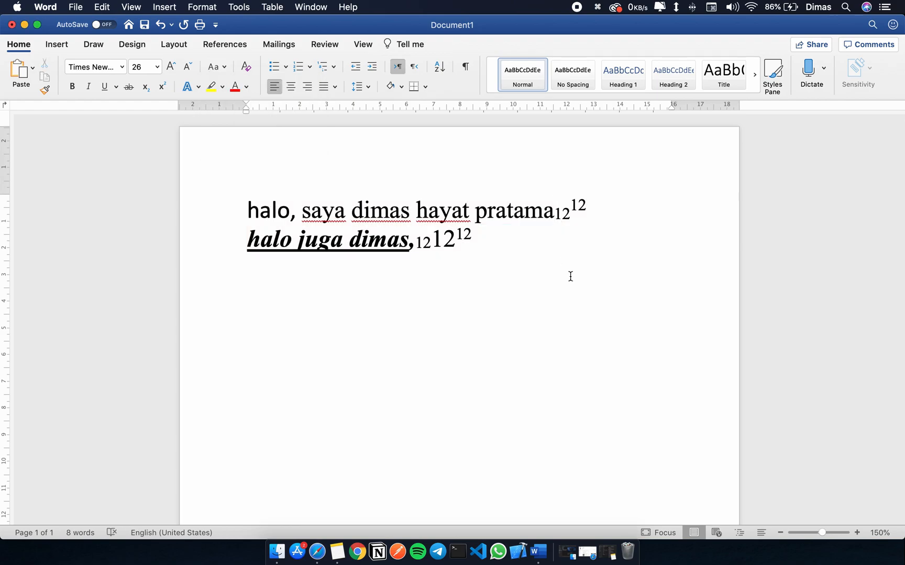
type(". Juga ")
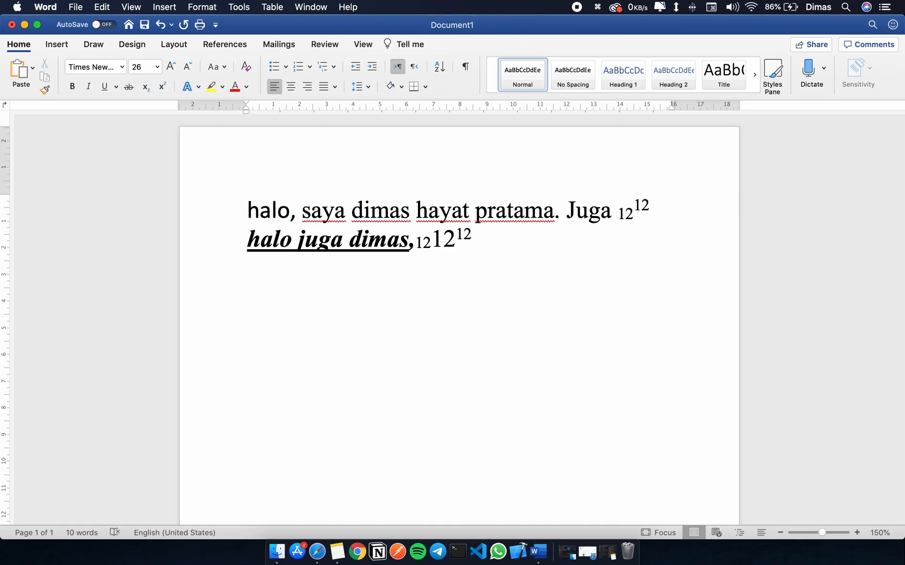
type("hidup di bandung.")
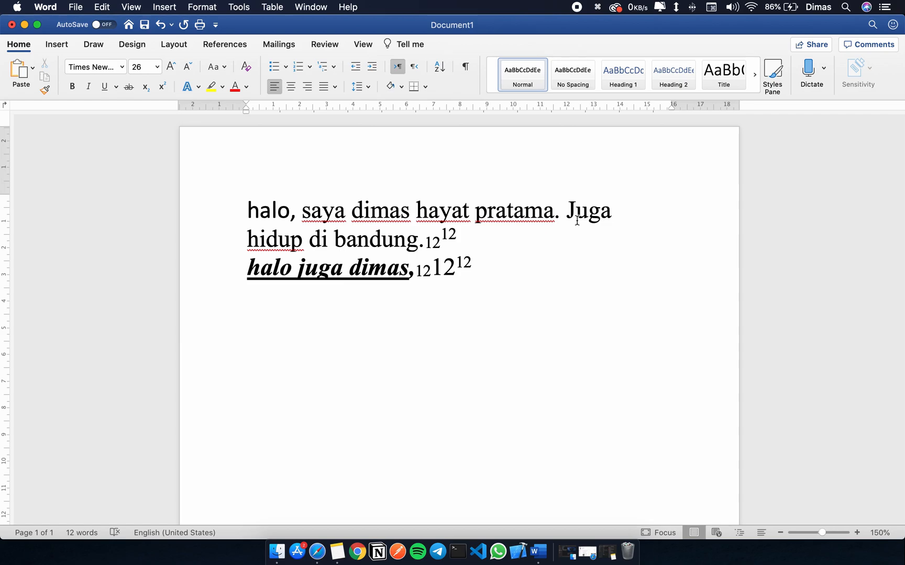
left_click(567, 212)
left_click_drag(261, 209, 509, 207)
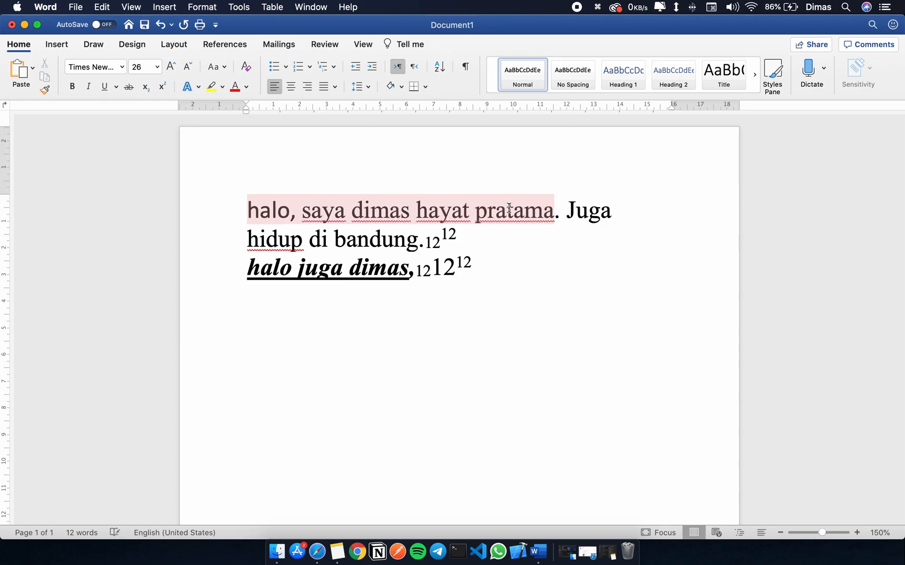
left_click(586, 210)
left_click(312, 218)
left_click(272, 218)
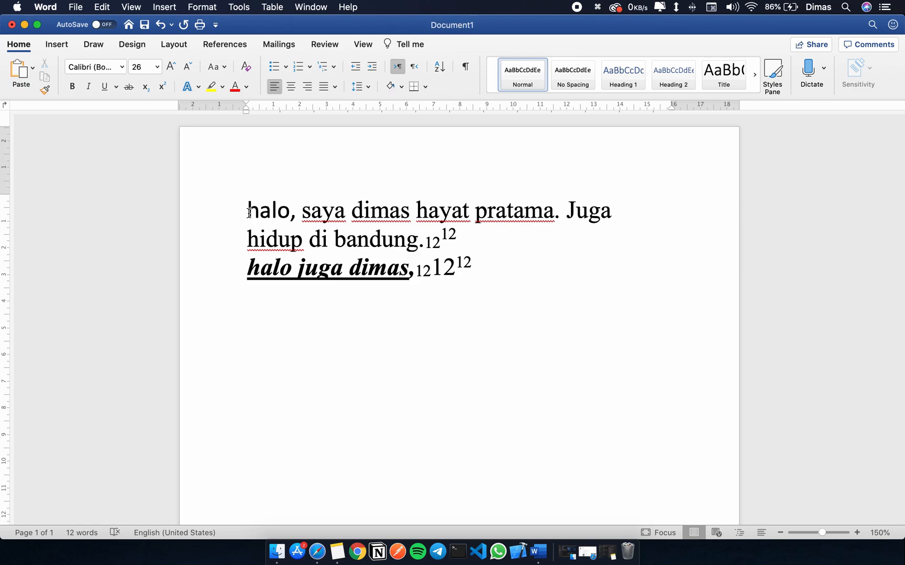
Apply Sentence case to the whole first paragraph.
left_click_drag(249, 212, 467, 239)
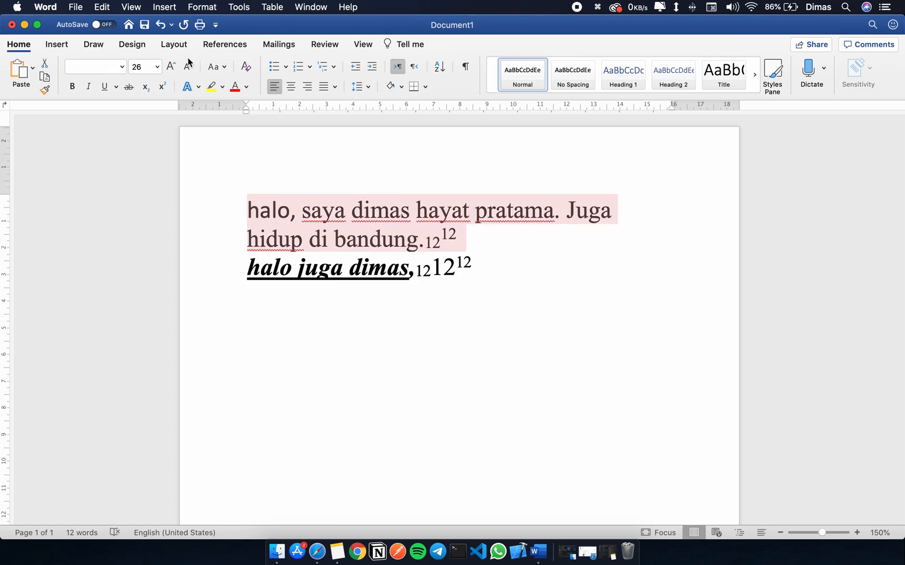
left_click(216, 66)
left_click(240, 86)
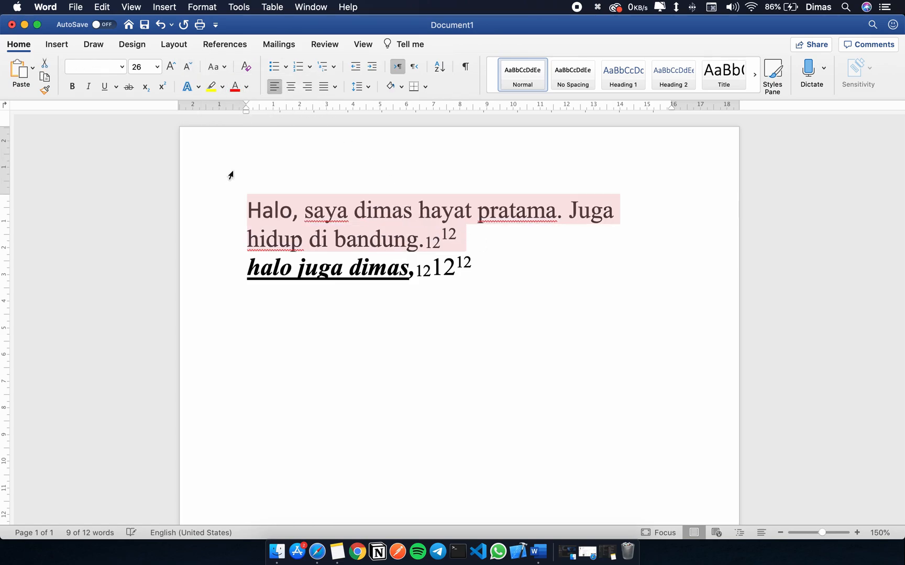
Lowercase the first letters of "Halo" and "Juga" in the first paragraph and capitalize the second letter of its fourth word.
left_click(259, 214)
key("BackSpace")
type("h")
left_click(572, 213)
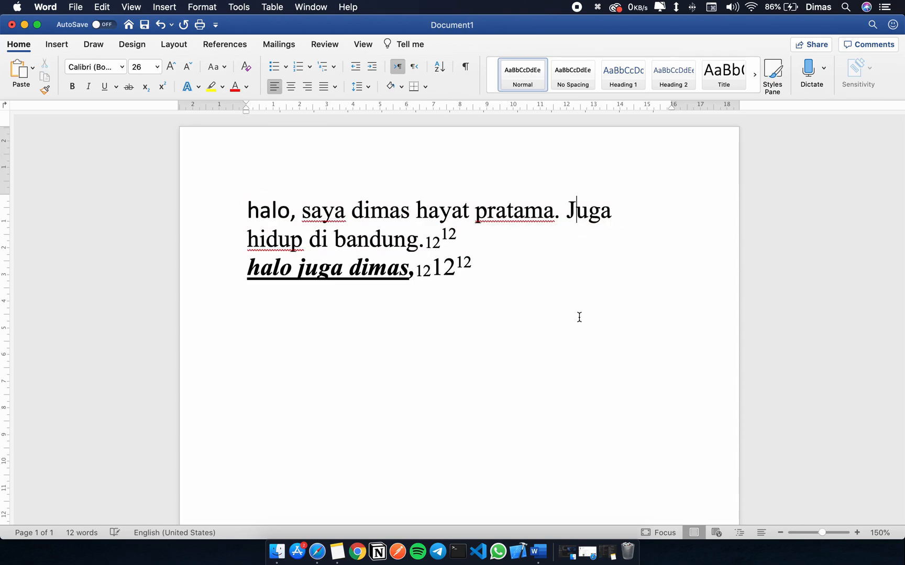
key("BackSpace")
type("j")
left_click(437, 216)
key("BackSpace")
type("A")
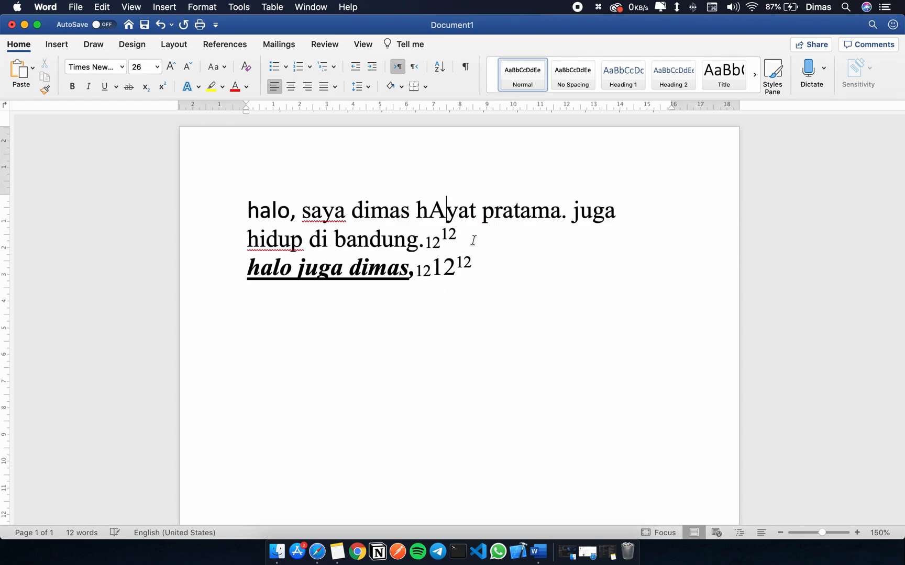
Convert the first paragraph with its mixed-up capitals to Sentence case again.
left_click_drag(473, 240, 247, 209)
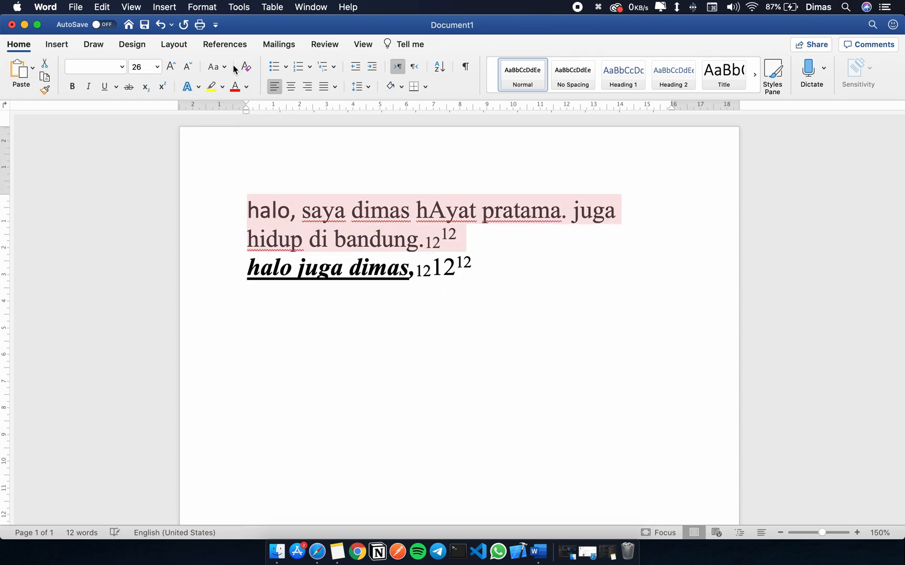
left_click(216, 67)
left_click(236, 84)
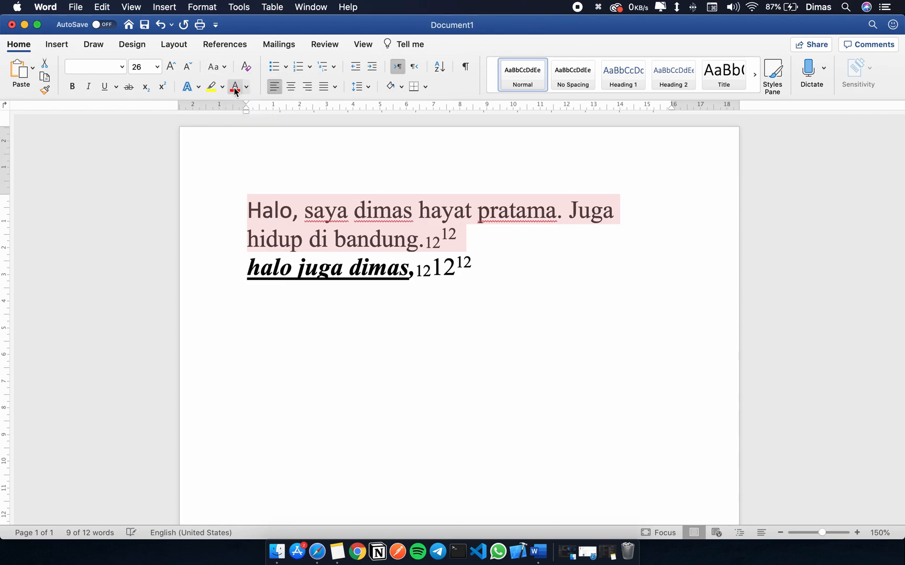
left_click(269, 214)
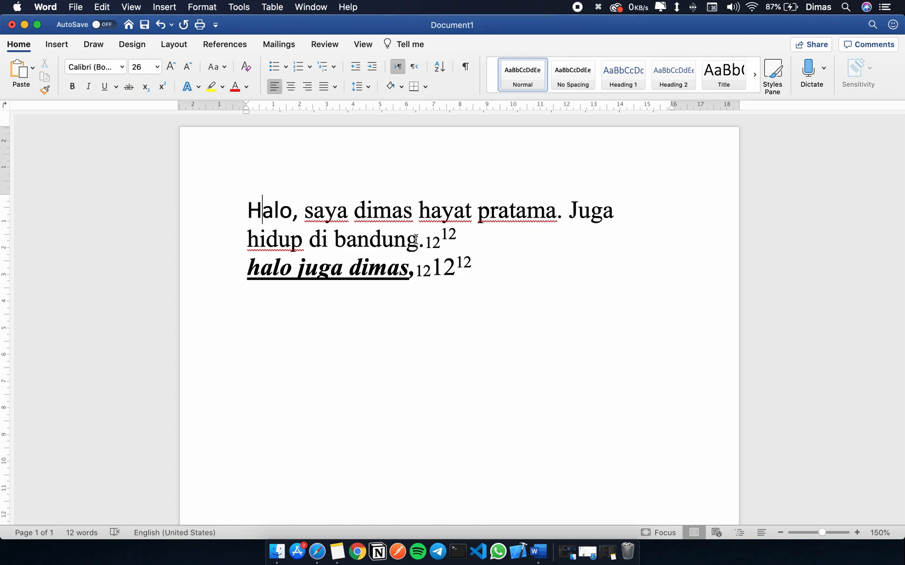
Apply Sentence case to the bold, underlined last line.
left_click_drag(489, 268, 250, 265)
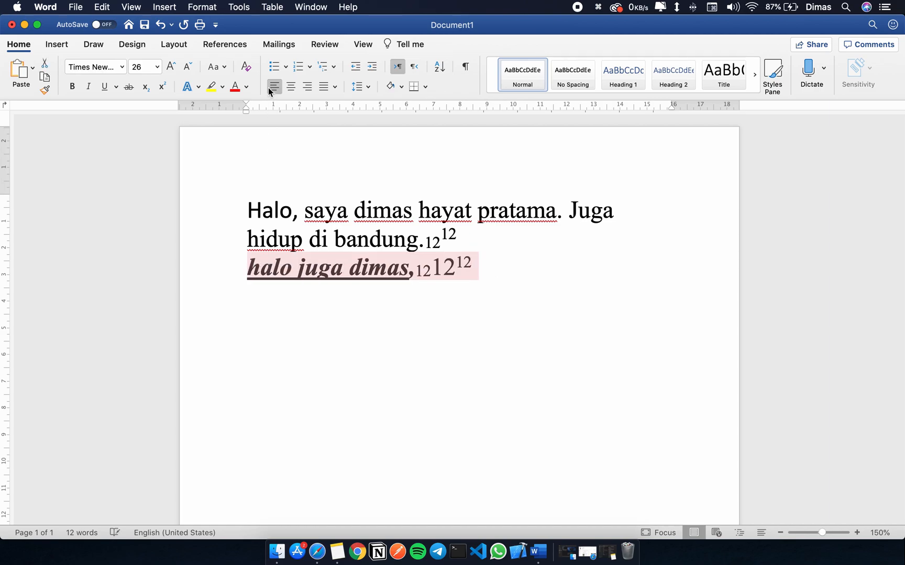
left_click(214, 68)
left_click(248, 84)
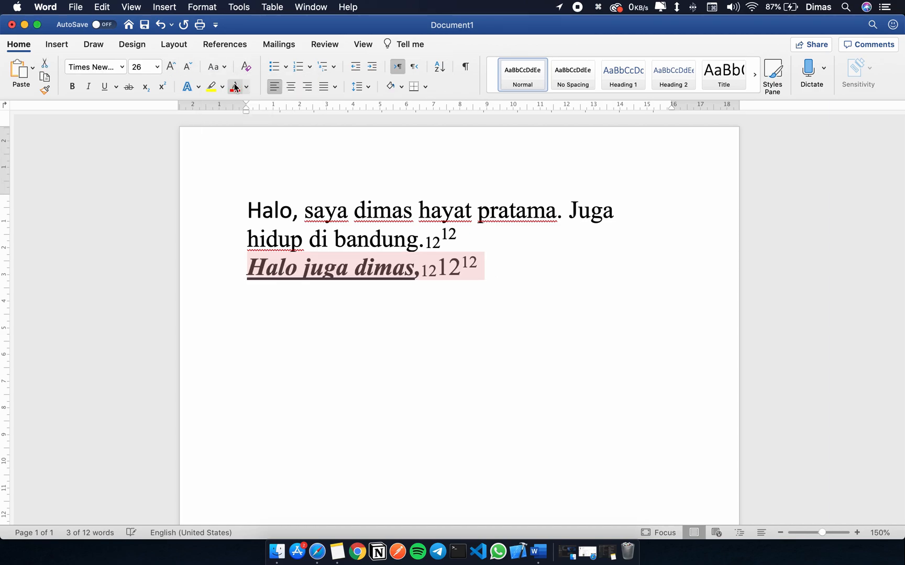
left_click_drag(499, 281, 195, 218)
left_click(214, 67)
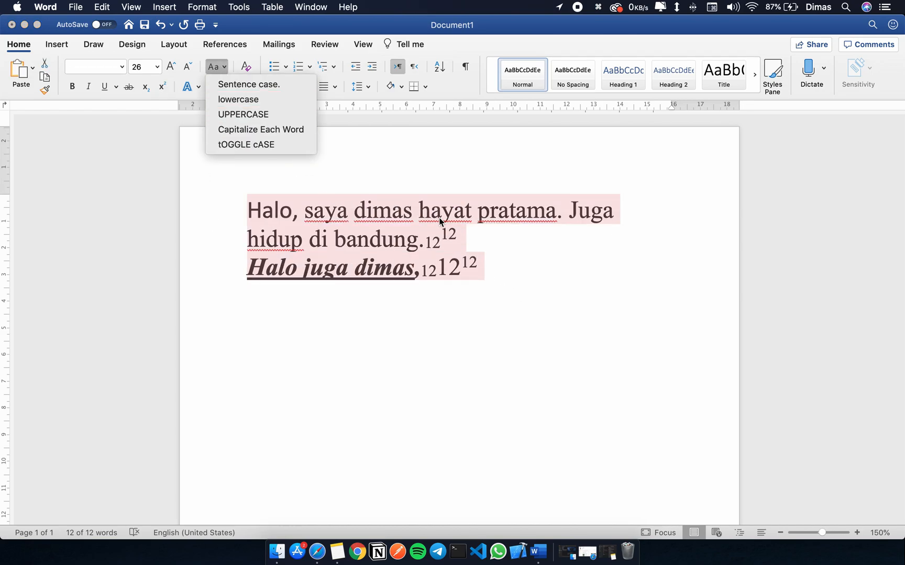
left_click(372, 220)
Capitalize the second and fourth letters of the first paragraph's third word and the second and third letters of its fourth word.
left_click(374, 212)
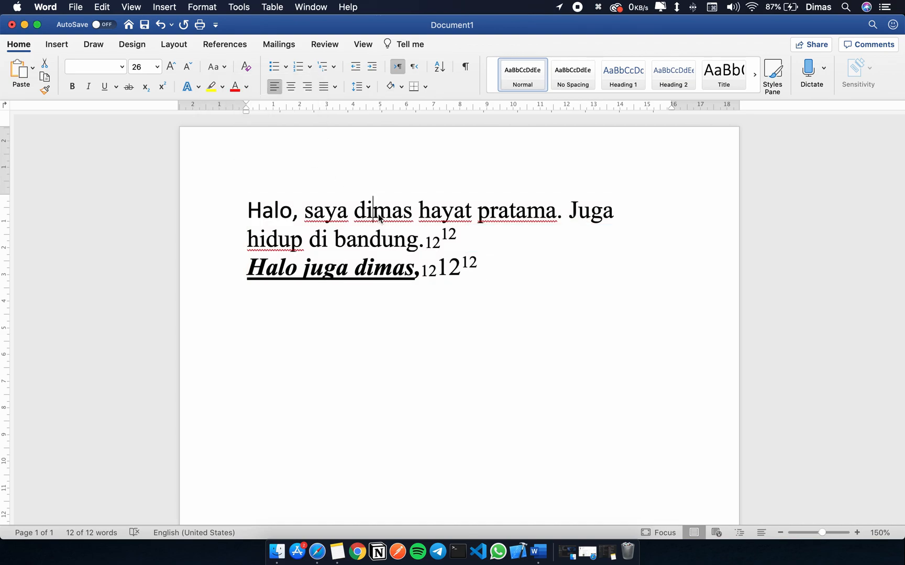
key("Right")
key("Delete")
type("A")
key("Right")
key("Right")
key("Right")
key("Delete")
type("A")
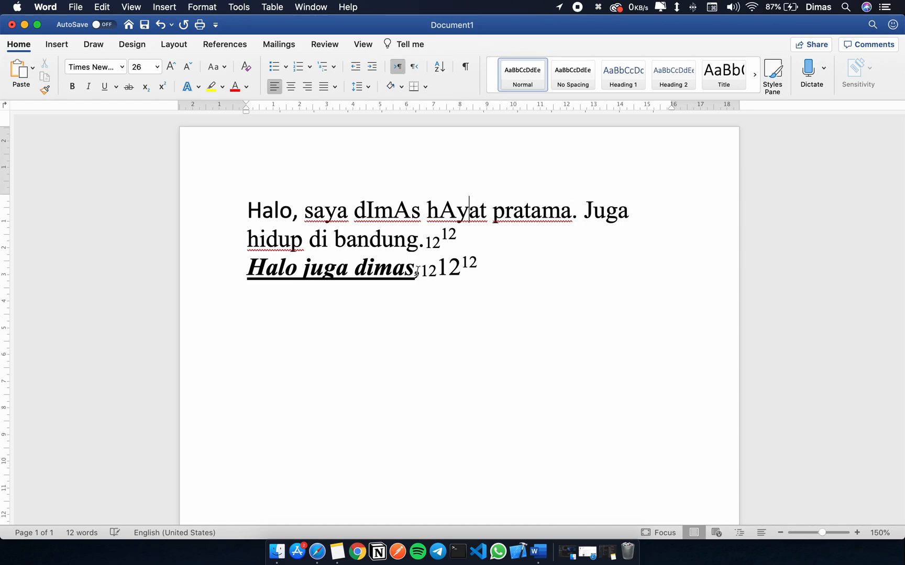
key("Delete")
type("Y")
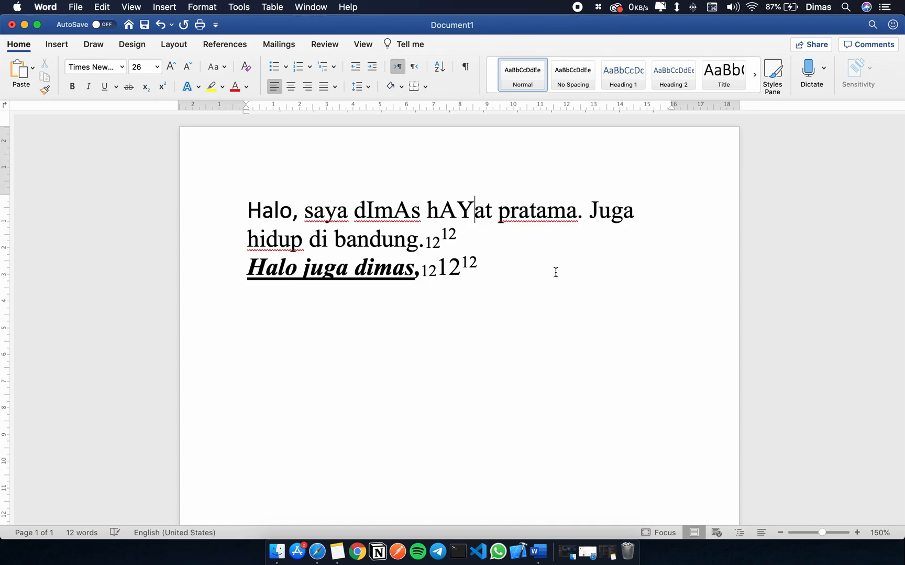
Change the whole first paragraph to lowercase, followed by UPPERCASE.
left_click_drag(485, 236, 208, 184)
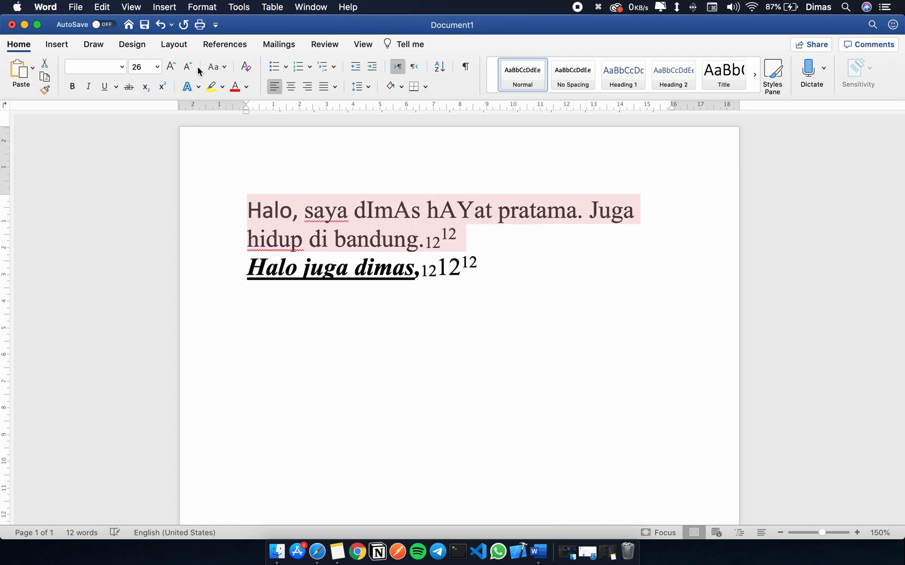
left_click(215, 66)
left_click(230, 97)
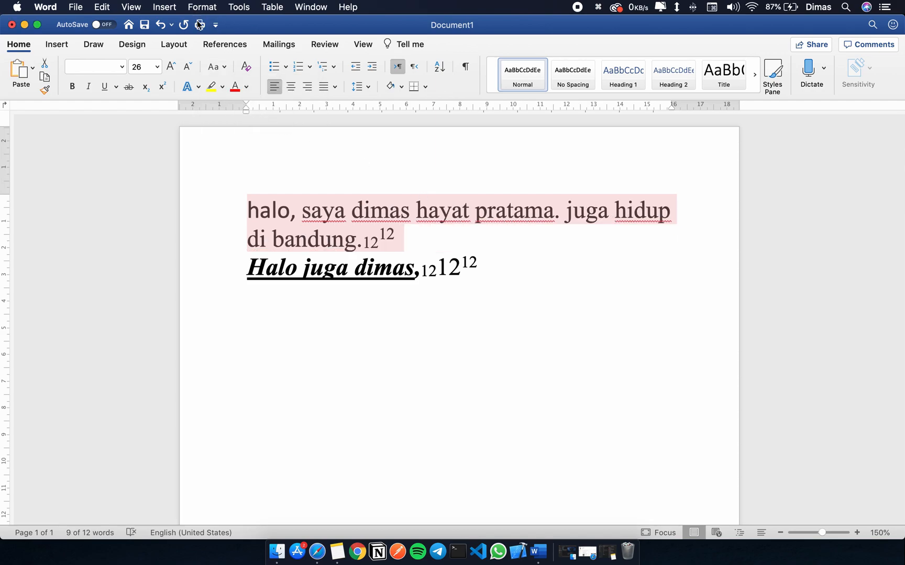
left_click(214, 67)
left_click(247, 118)
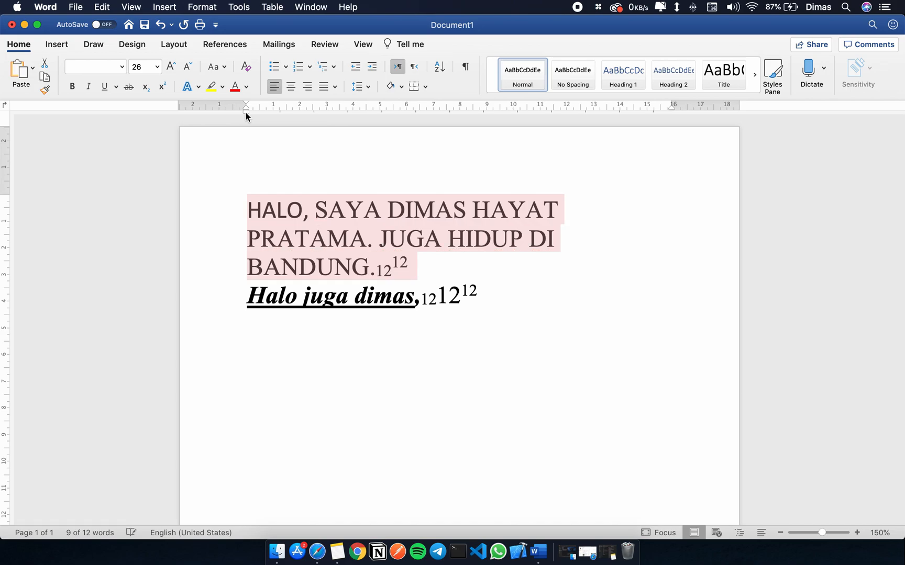
Apply Capitalize Each Word to the whole first paragraph.
left_click(222, 67)
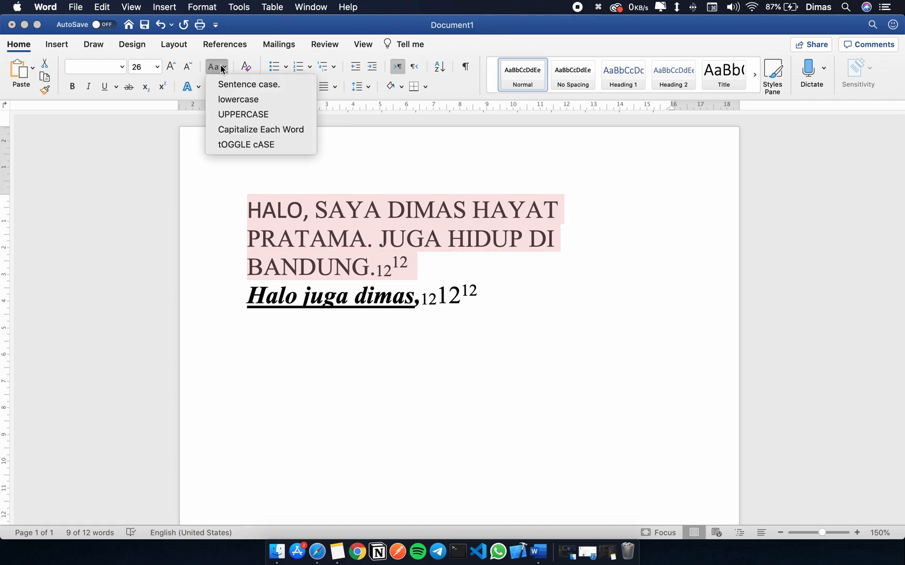
left_click(280, 130)
left_click(270, 212)
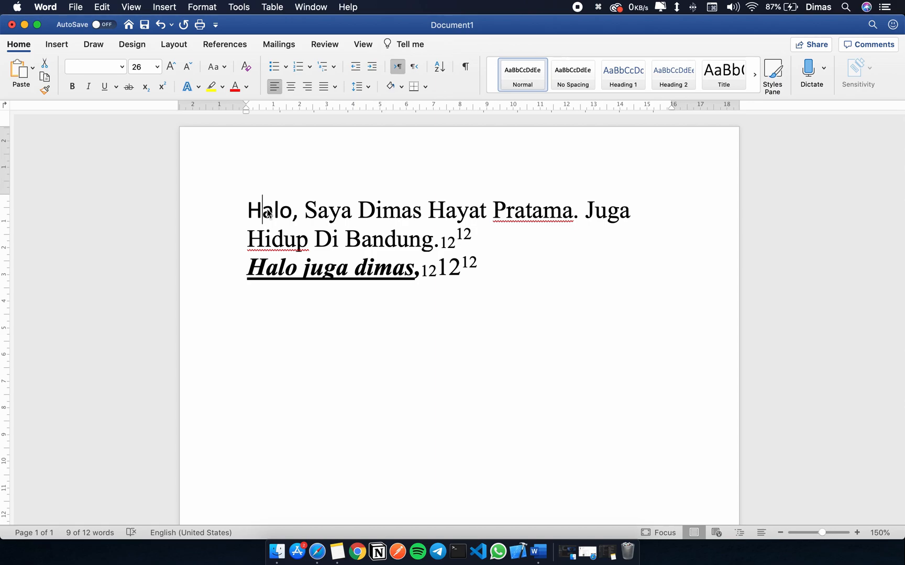
left_click_drag(259, 212, 315, 212)
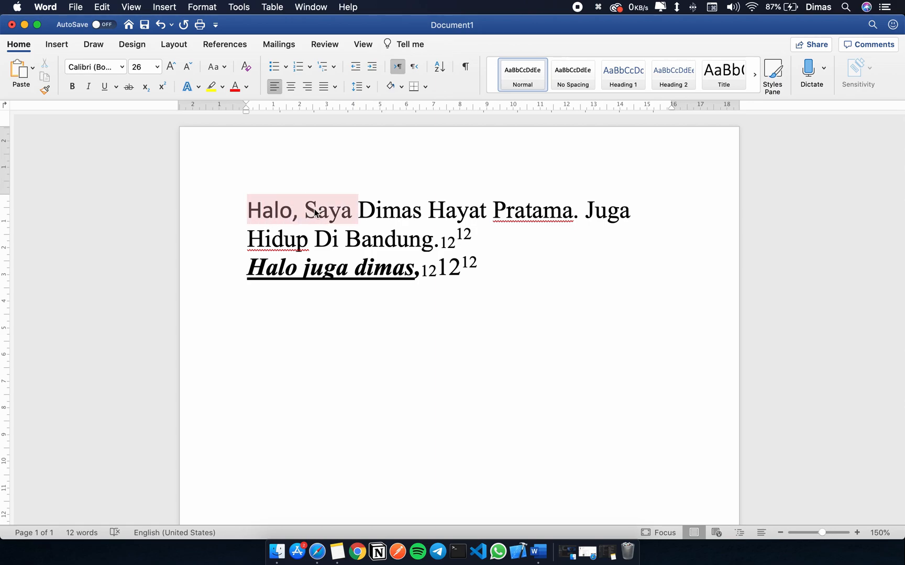
left_click(263, 211)
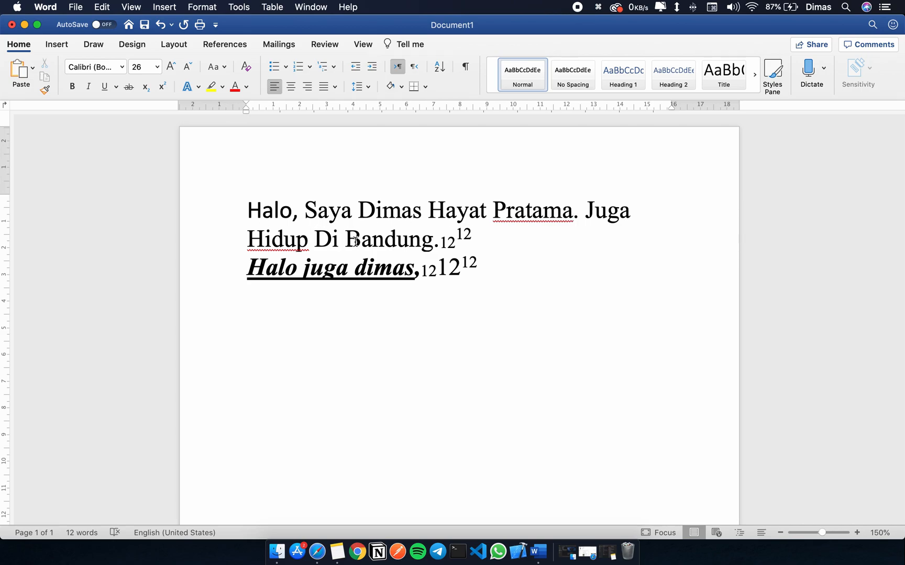
left_click_drag(356, 240, 267, 215)
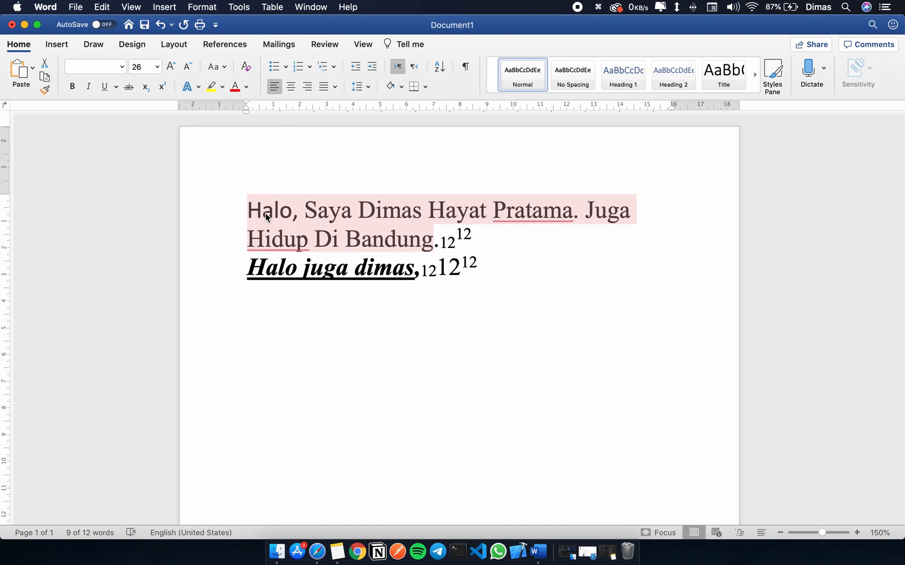
left_click(224, 69)
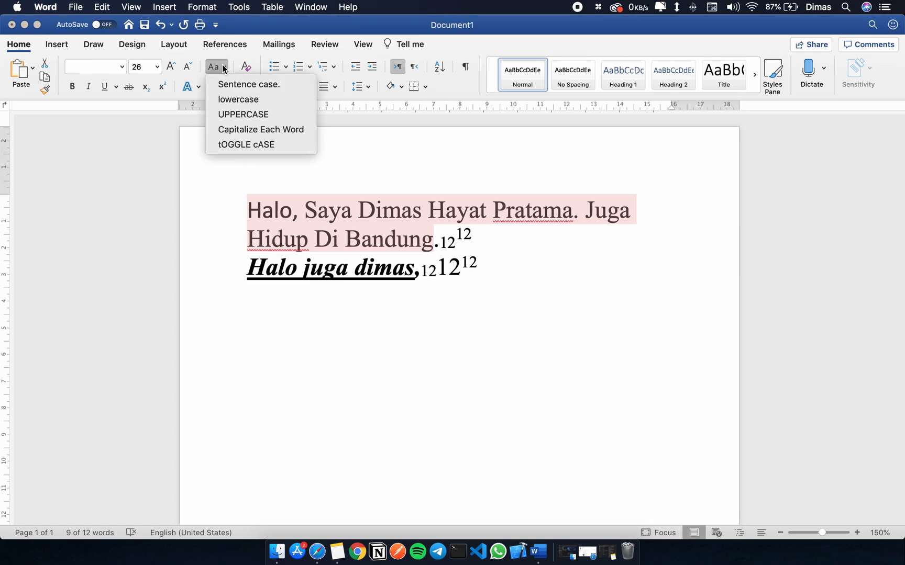
left_click(424, 215)
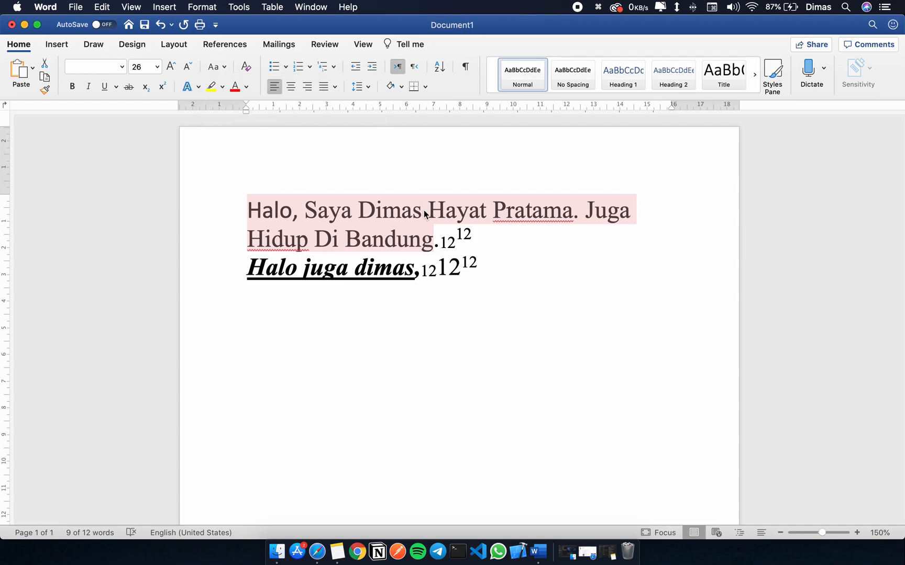
Apply tOGGLE cASE to the whole first paragraph.
left_click(440, 212)
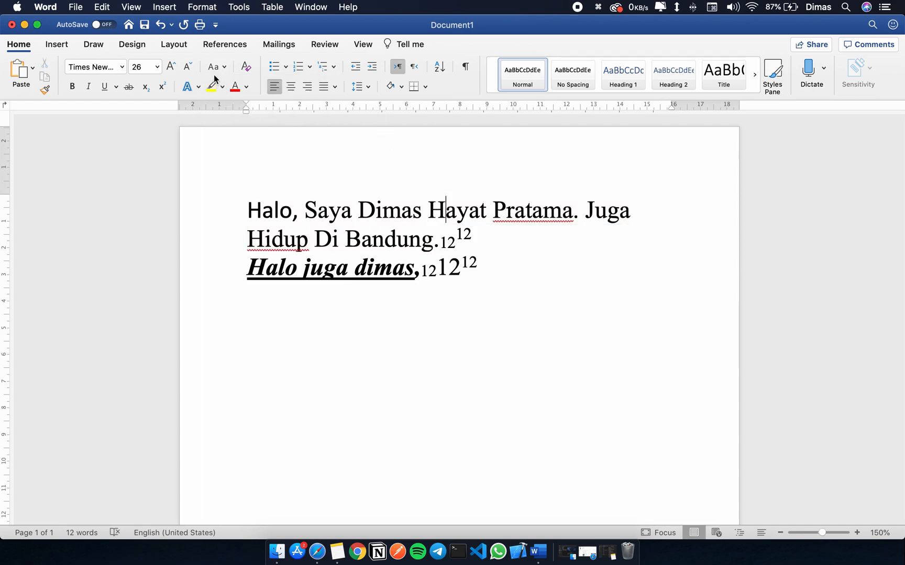
left_click_drag(480, 236, 248, 208)
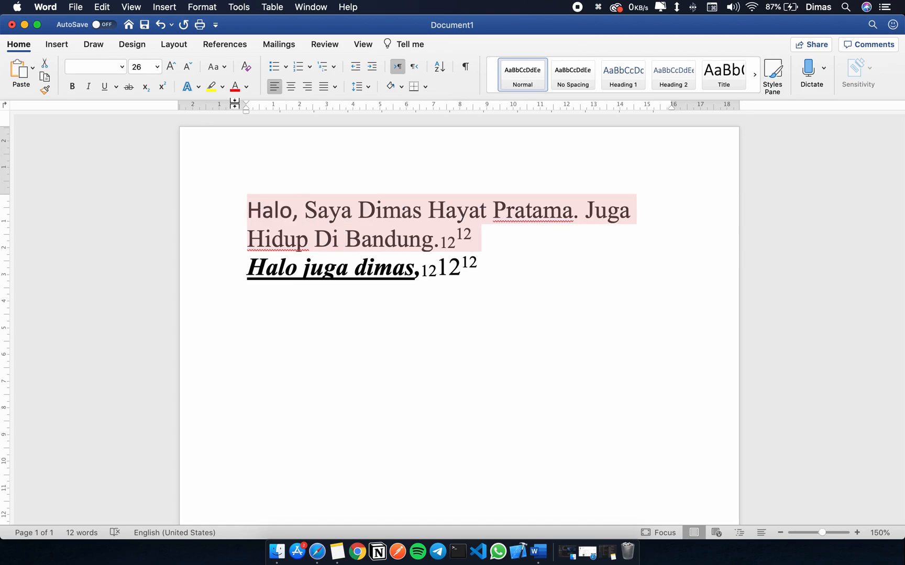
left_click(223, 68)
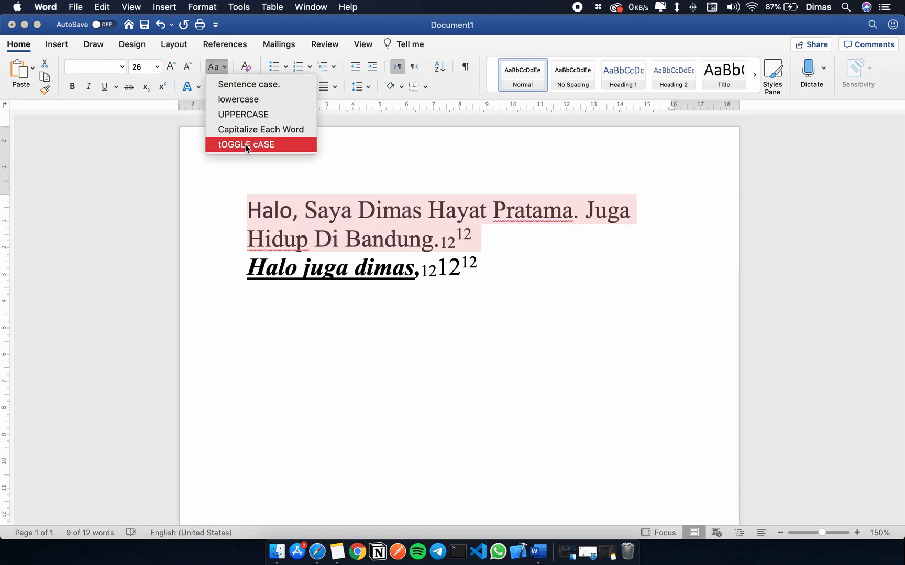
left_click(245, 145)
Retype the first word of the first paragraph as "Halo" with only its initial letter capitalized.
left_click(262, 211)
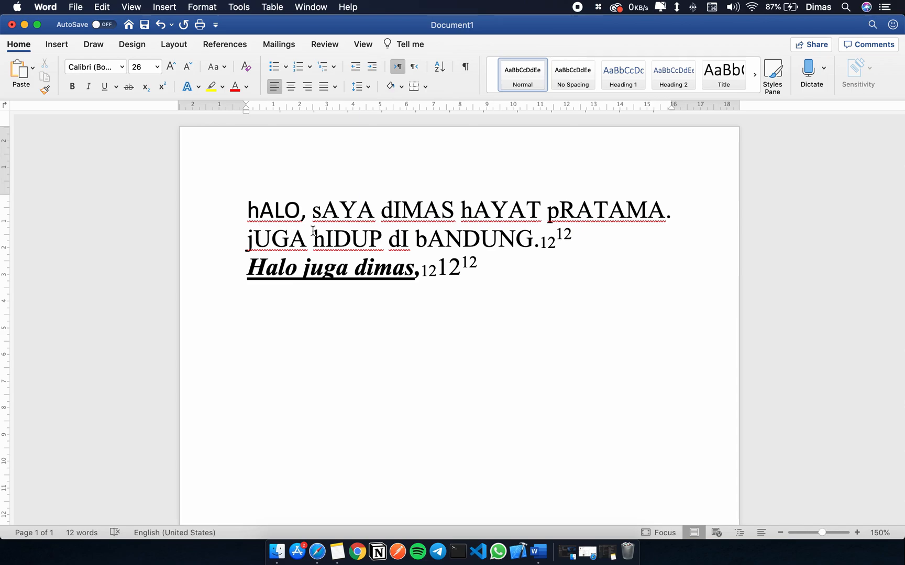
key("shift+Right")
key("shift+Right")
key("shift+Right")
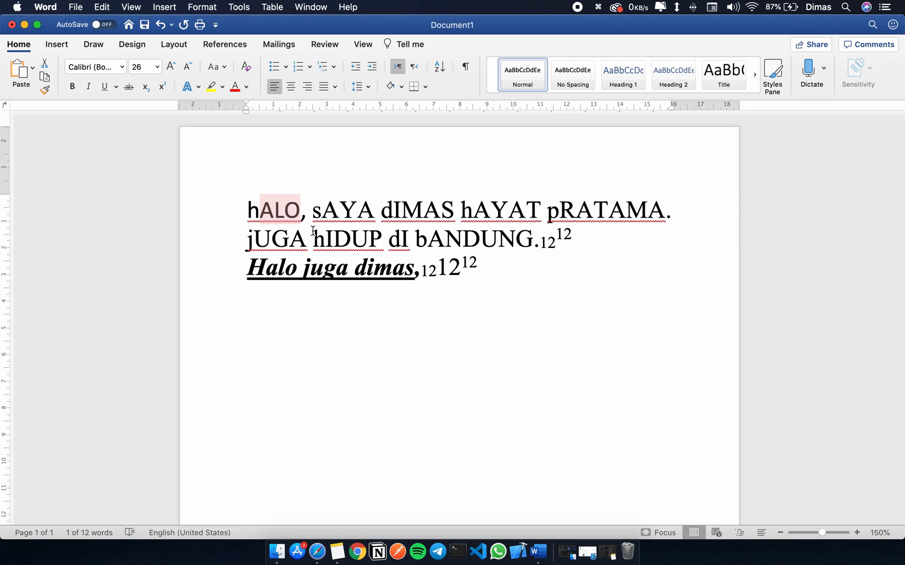
type("alo")
key("super+Left")
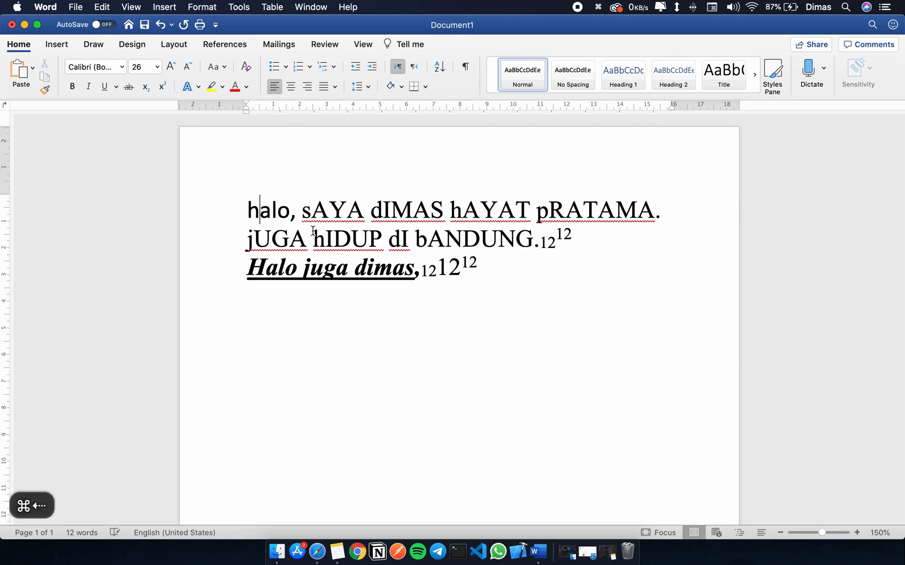
key("Delete")
type("H")
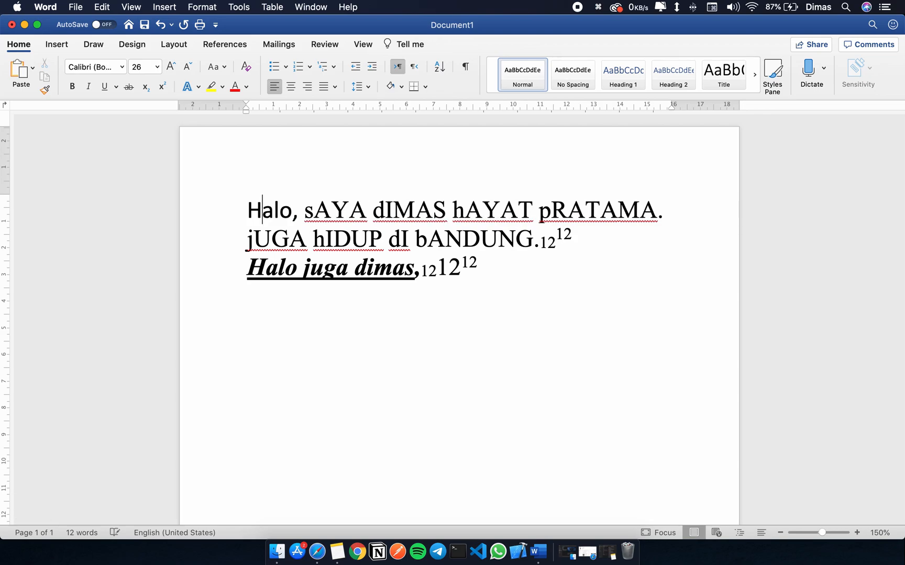
left_click(215, 67)
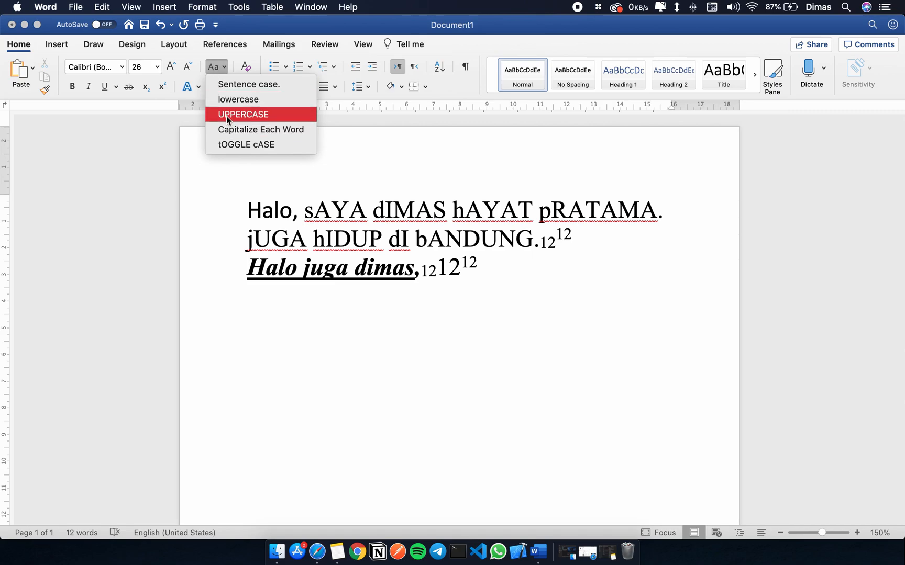
left_click(216, 67)
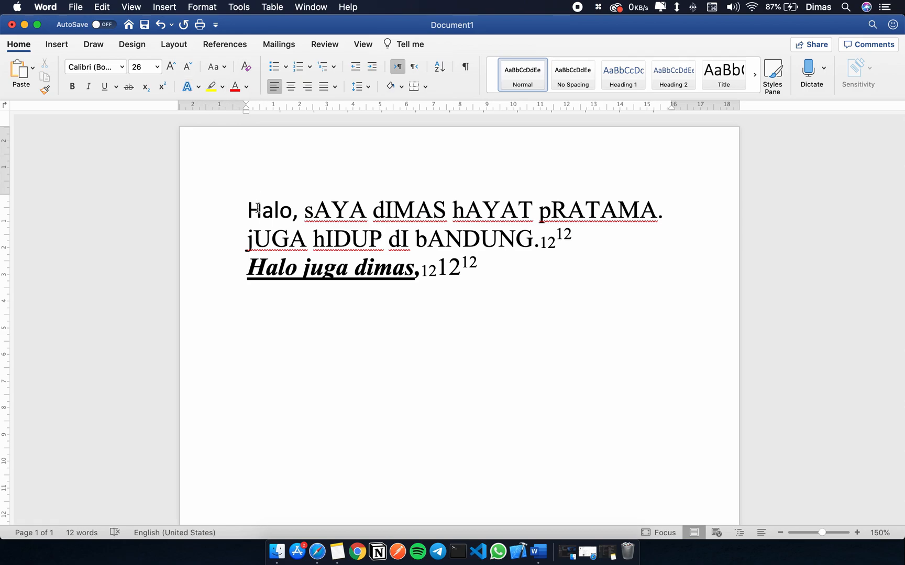
Apply the blue gradient text effect with reflection to the first two words, "Halo, sAYA".
left_click_drag(249, 208, 335, 208)
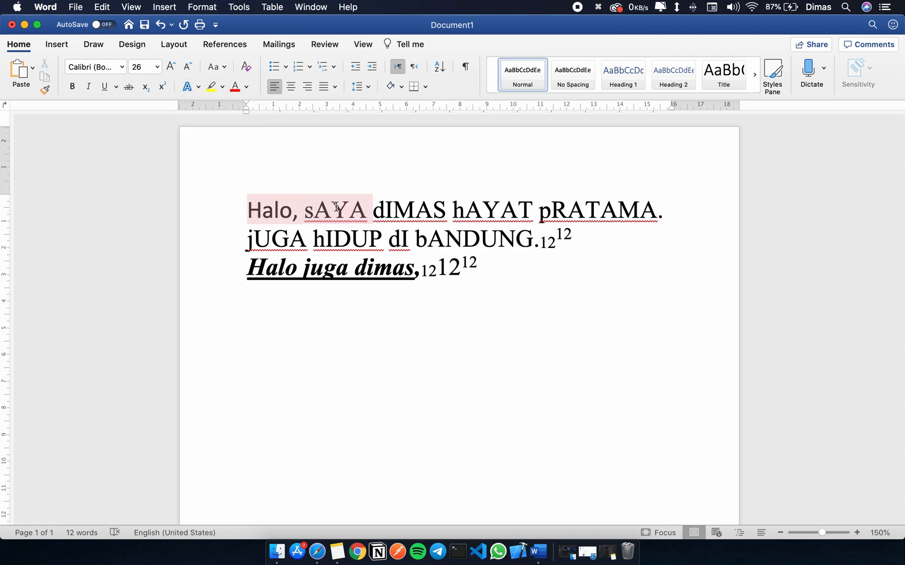
left_click(199, 88)
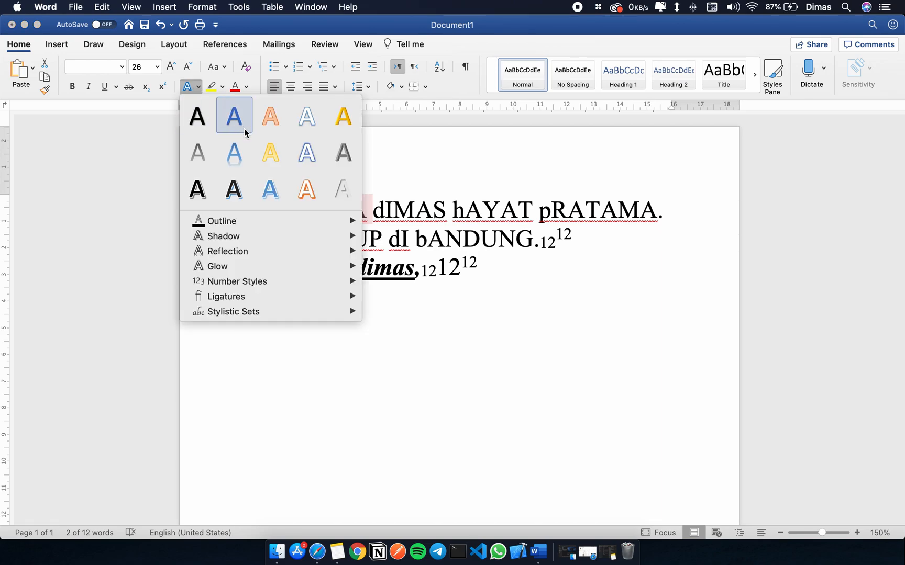
left_click(234, 152)
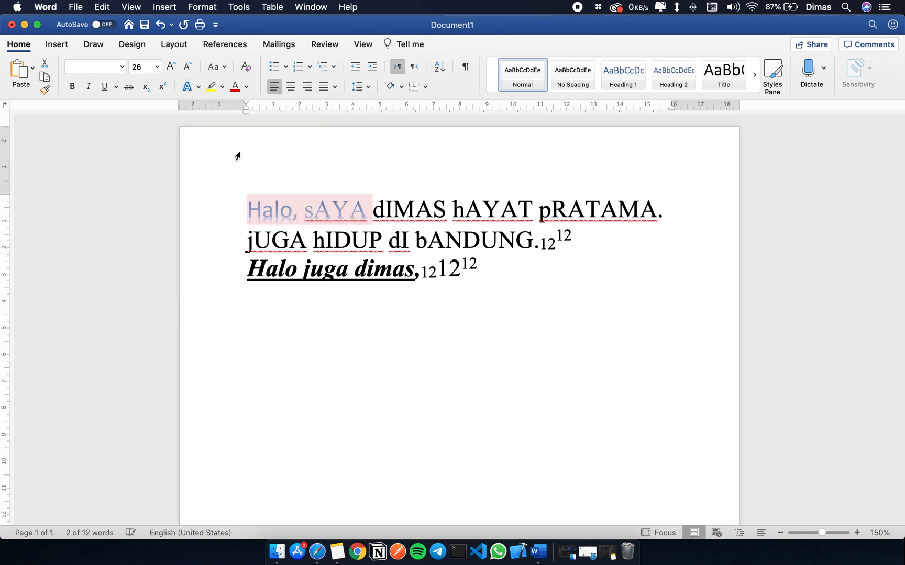
Apply the gold outlined text effect to the third and fourth words of the first paragraph.
left_click(379, 203)
left_click_drag(373, 207, 515, 198)
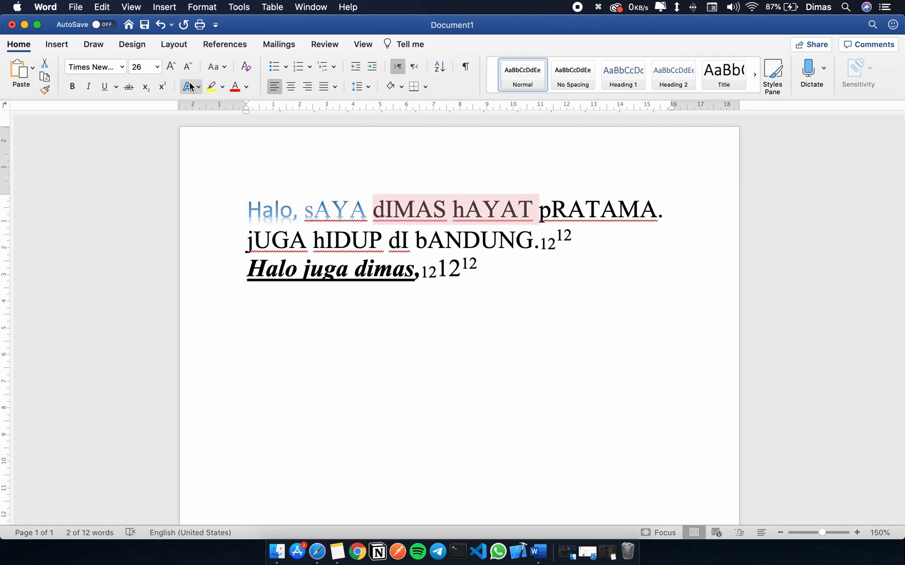
left_click(190, 87)
left_click(270, 152)
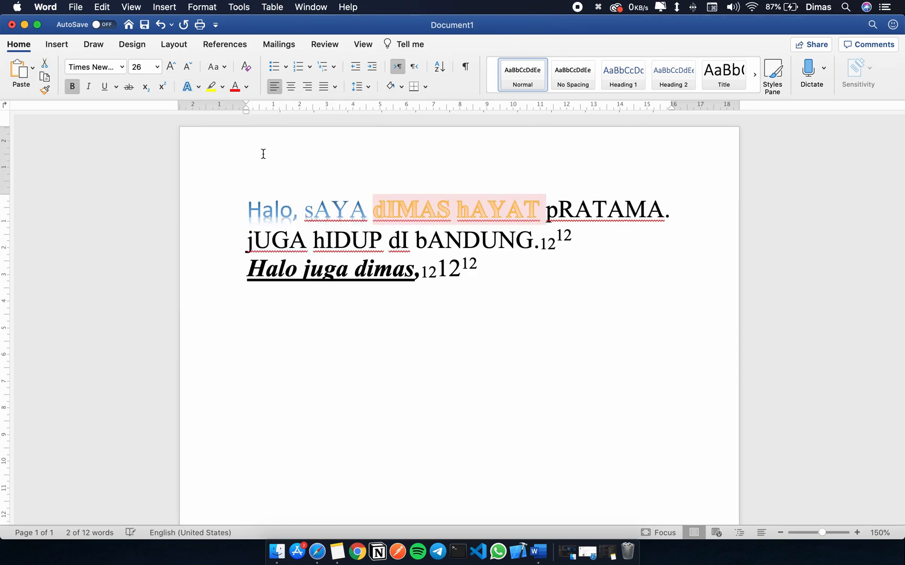
left_click(592, 222)
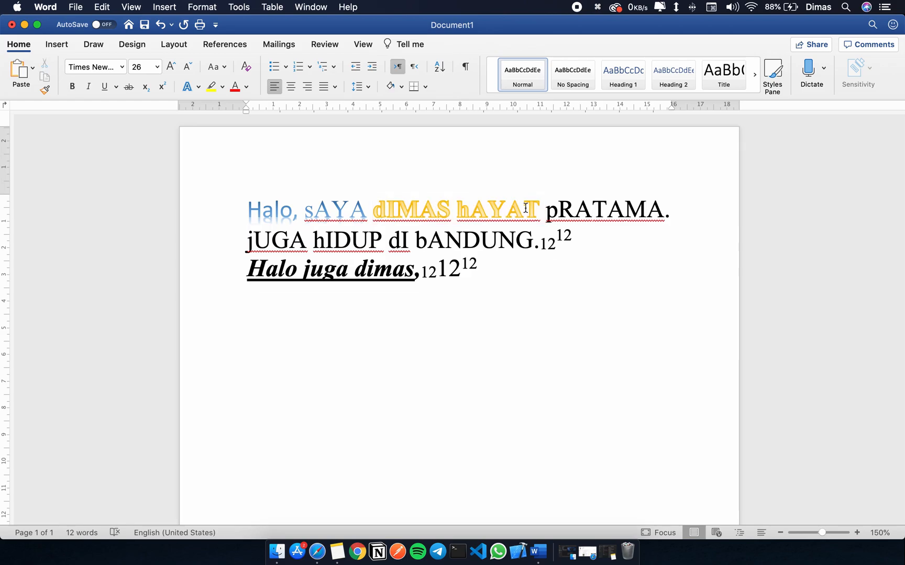
left_click_drag(423, 211, 376, 209)
left_click(348, 208)
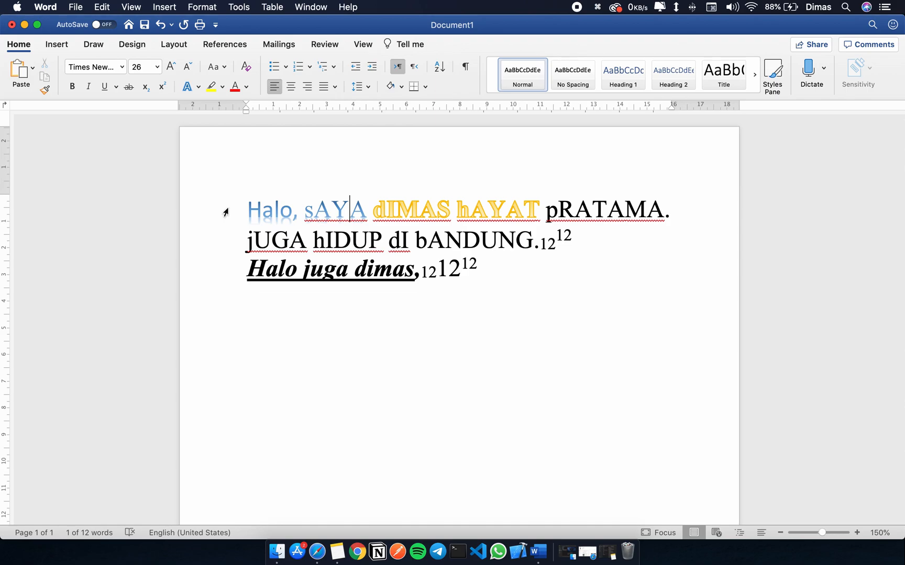
Highlight "jUGA hIDUP dI" in the first paragraph in yellow.
left_click_drag(380, 242, 413, 241)
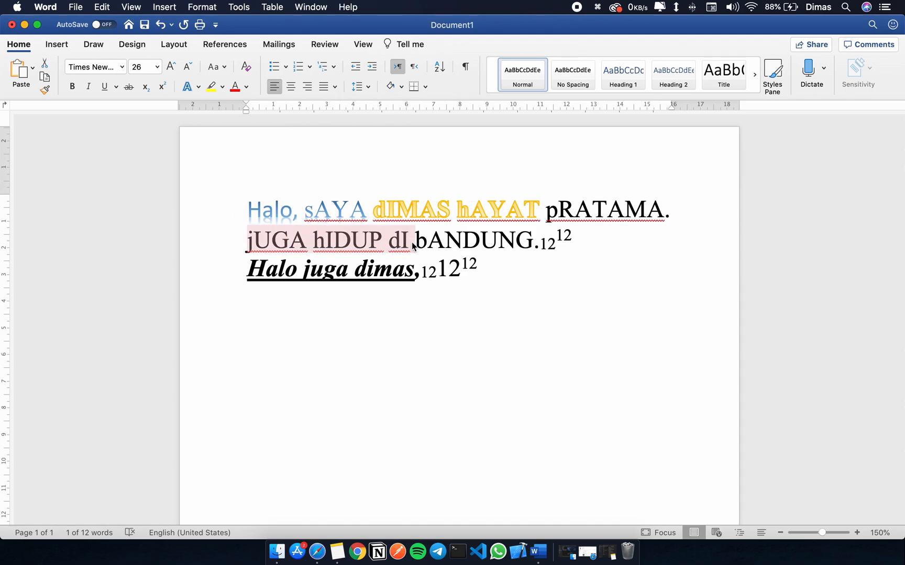
left_click(221, 88)
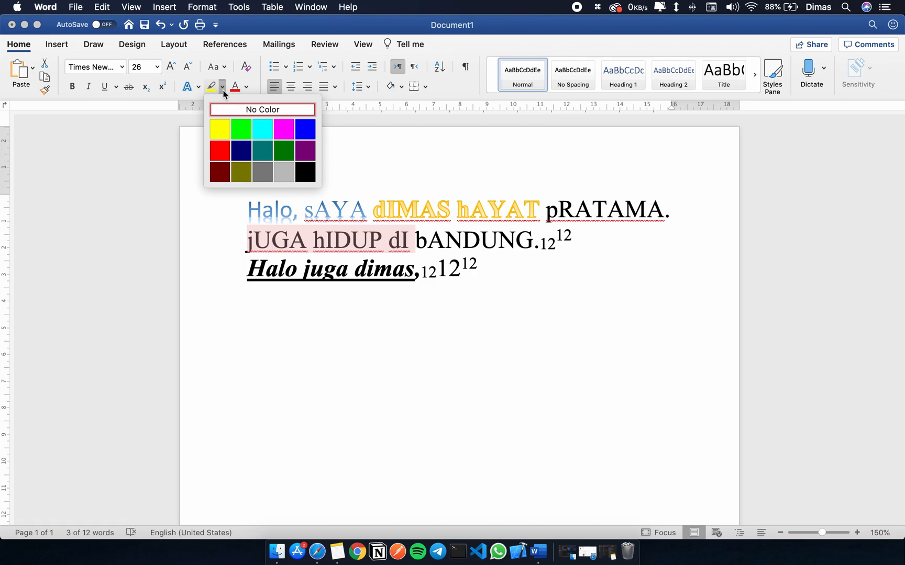
left_click(226, 129)
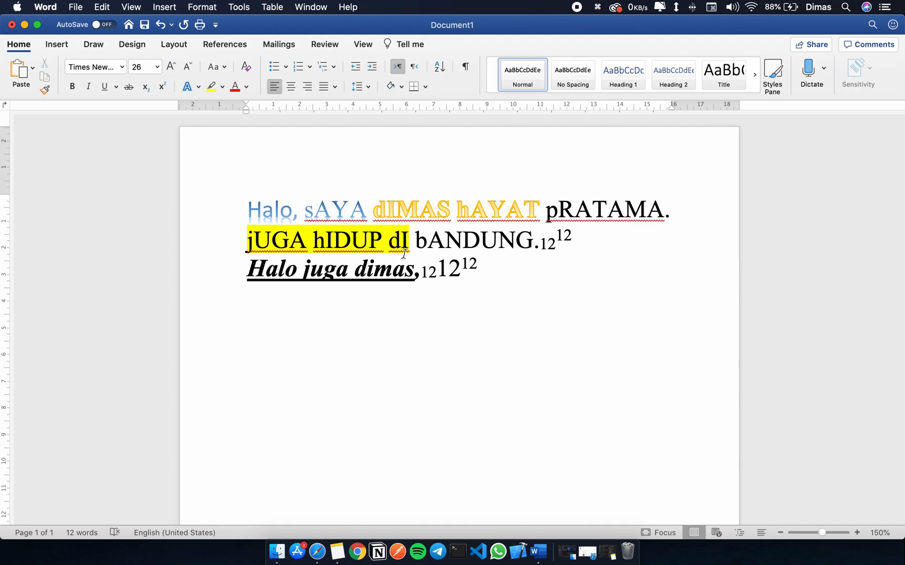
left_click(223, 88)
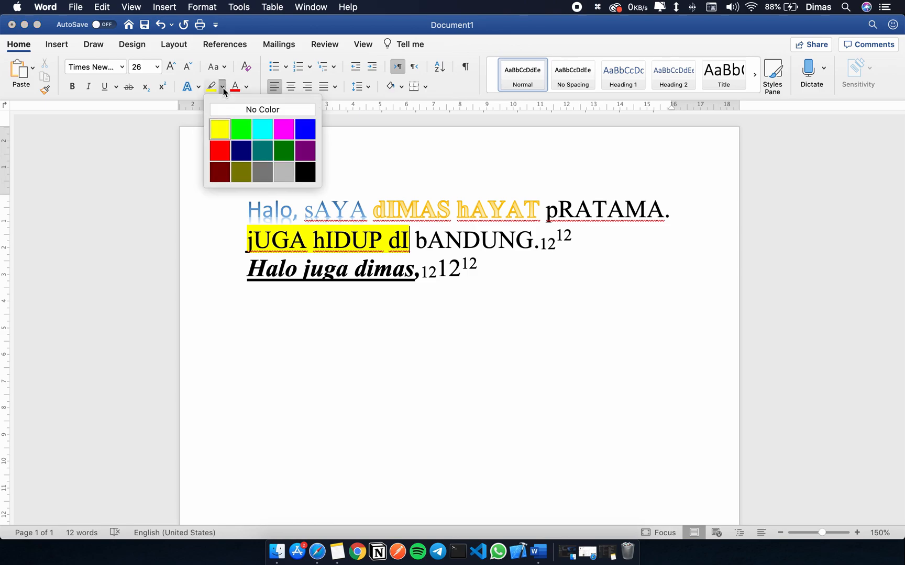
left_click(264, 151)
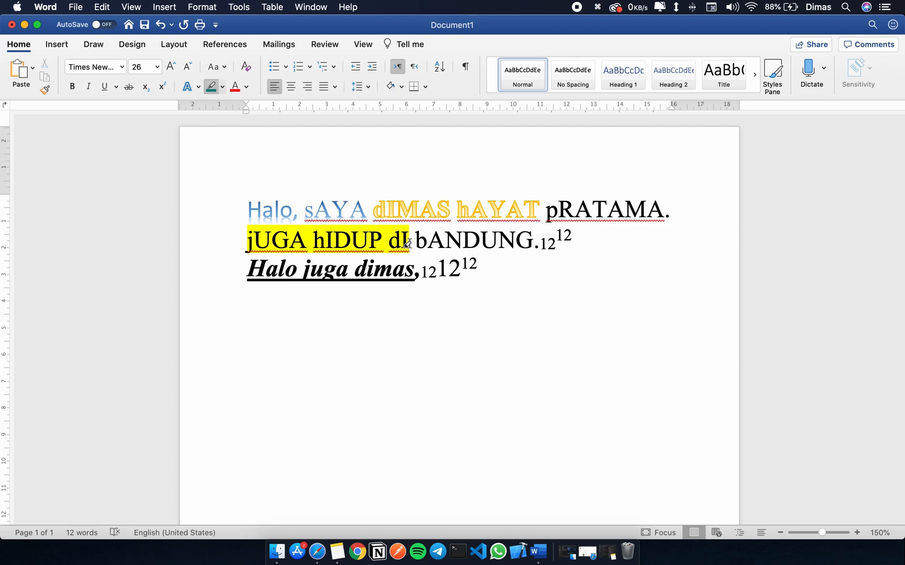
left_click(222, 87)
left_click(215, 88)
Highlight "bANDUNG", the last word of the second paragraph and the last word of the first line in bright pink, and turn the highlighter off.
left_click(223, 90)
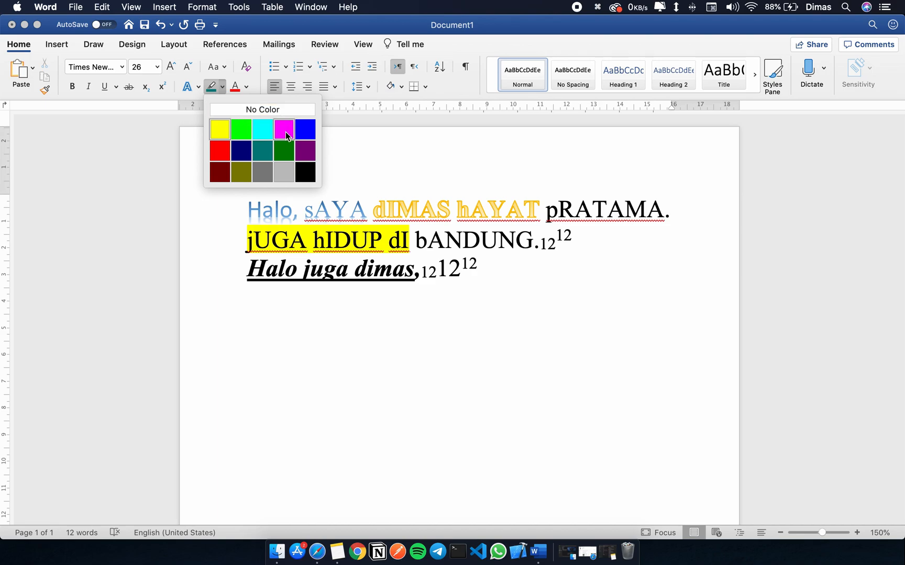
left_click(288, 135)
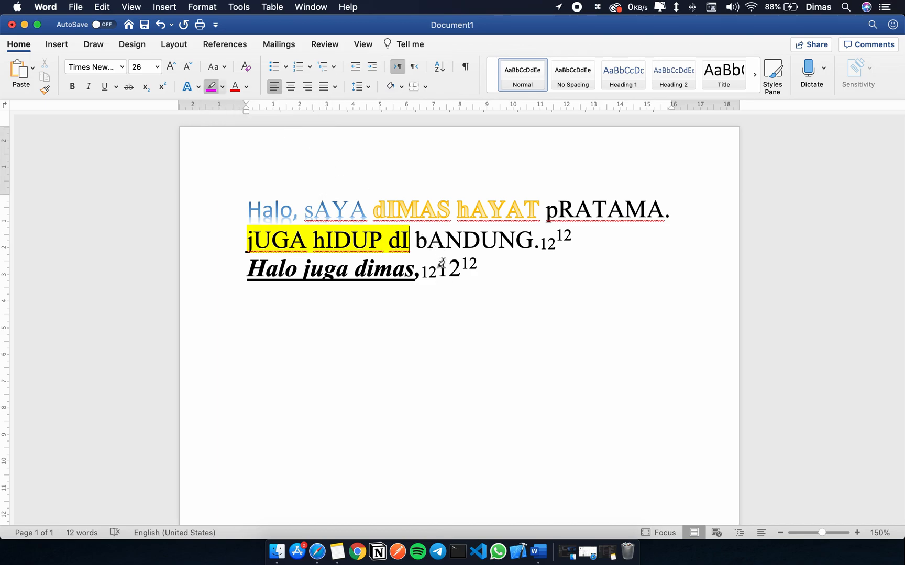
left_click_drag(419, 234, 532, 234)
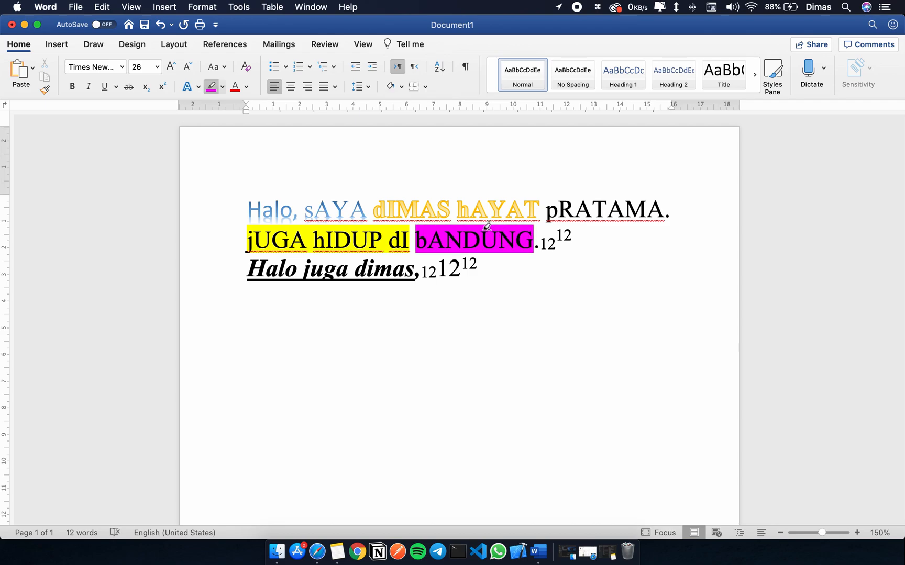
left_click_drag(356, 268, 414, 268)
left_click_drag(547, 209, 680, 203)
left_click(210, 86)
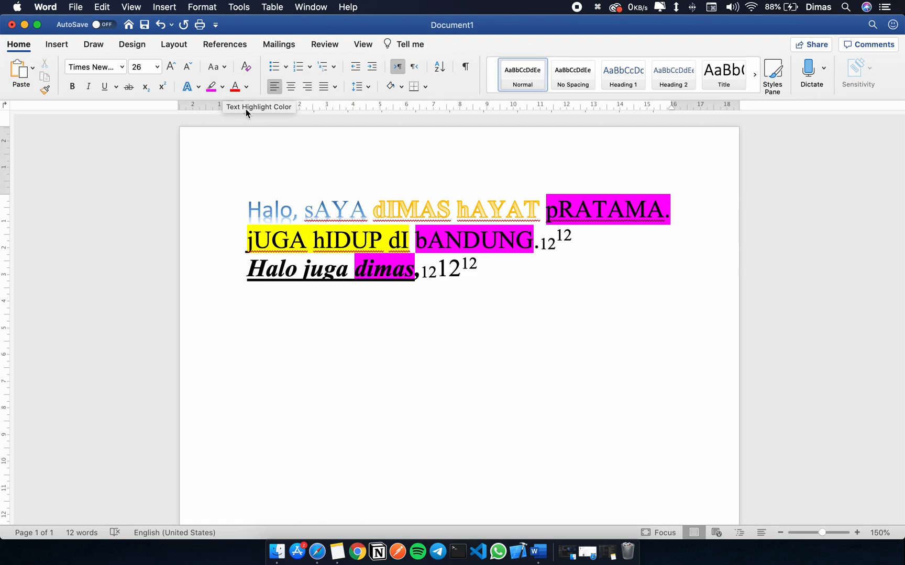
Color the letters "Hal" at the start of the second paragraph in the gold theme color.
left_click_drag(247, 268, 287, 270)
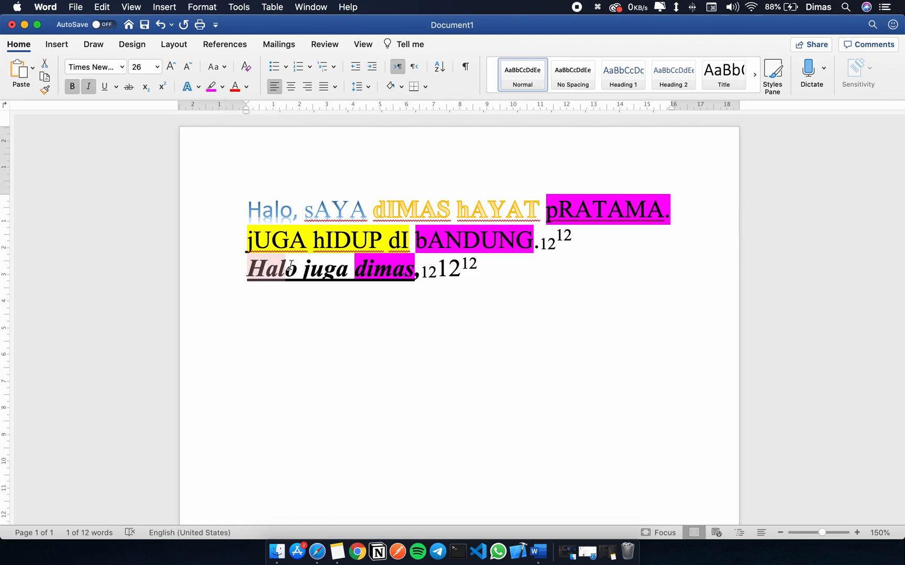
left_click(245, 88)
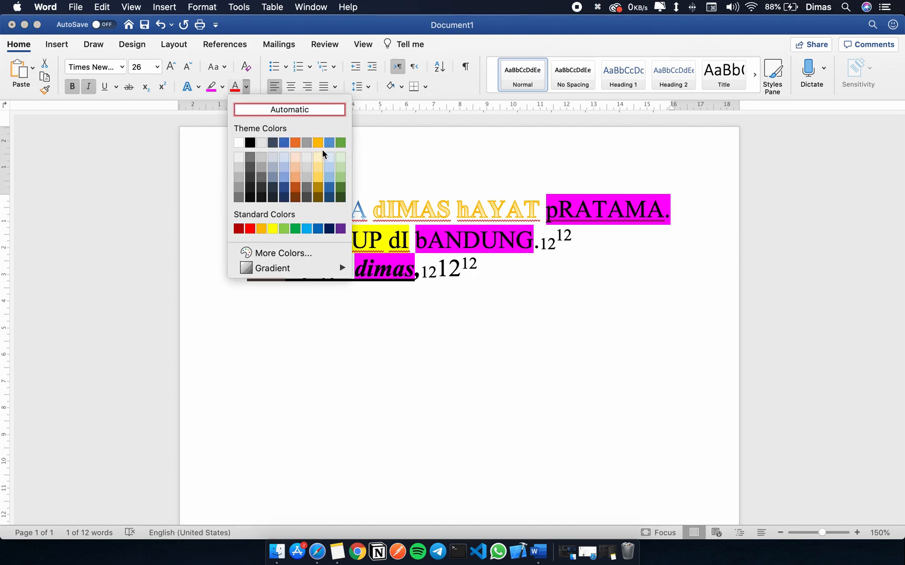
left_click(319, 144)
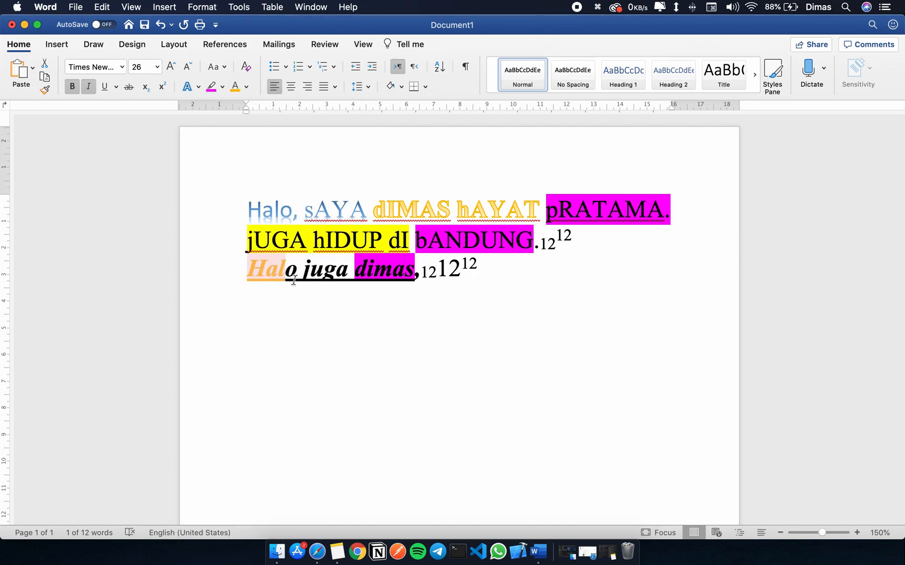
Color the letters "ug" of "juga" in the second paragraph standard red.
left_click_drag(294, 278, 320, 272)
key("Right")
key("shift+Right")
key("shift+Right")
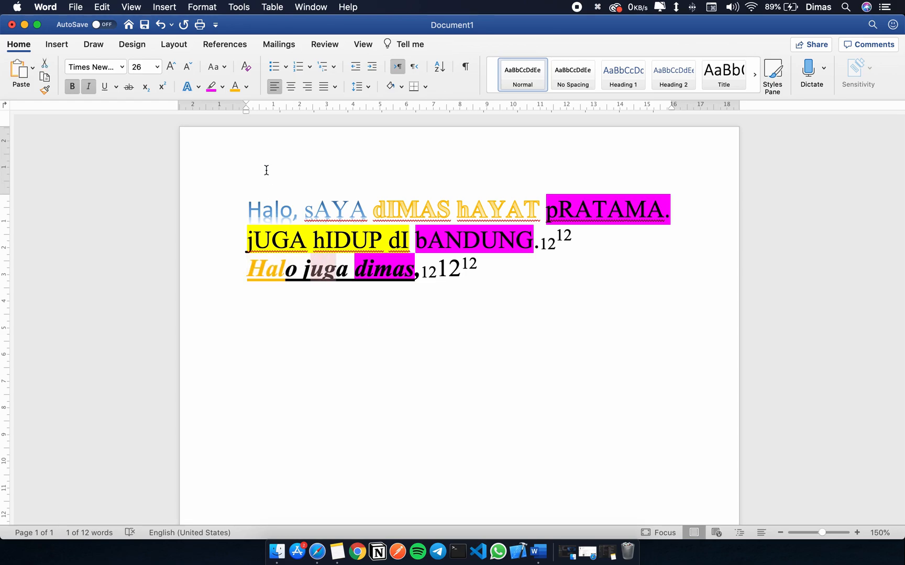
left_click(247, 87)
left_click(253, 227)
left_click(363, 290)
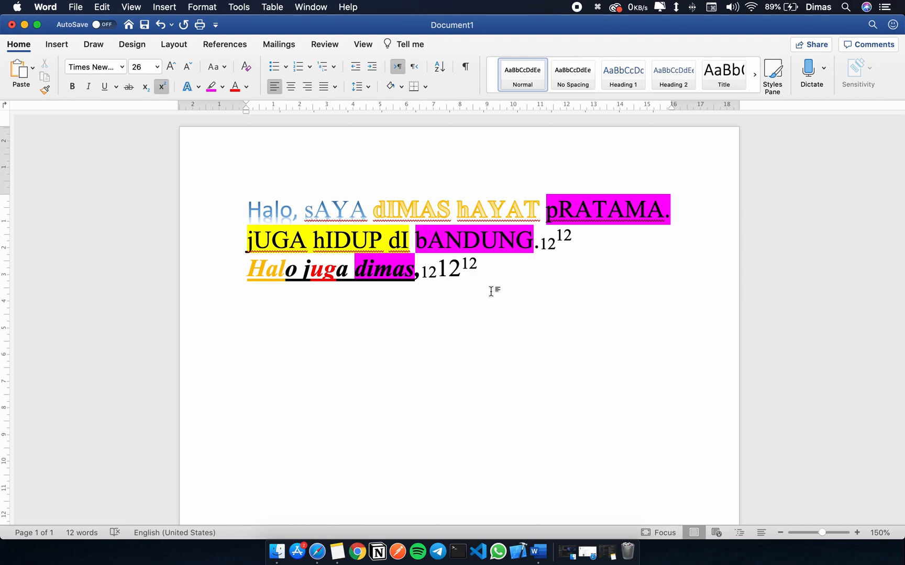
Clear all formatting from both paragraphs.
left_click_drag(507, 268, 250, 213)
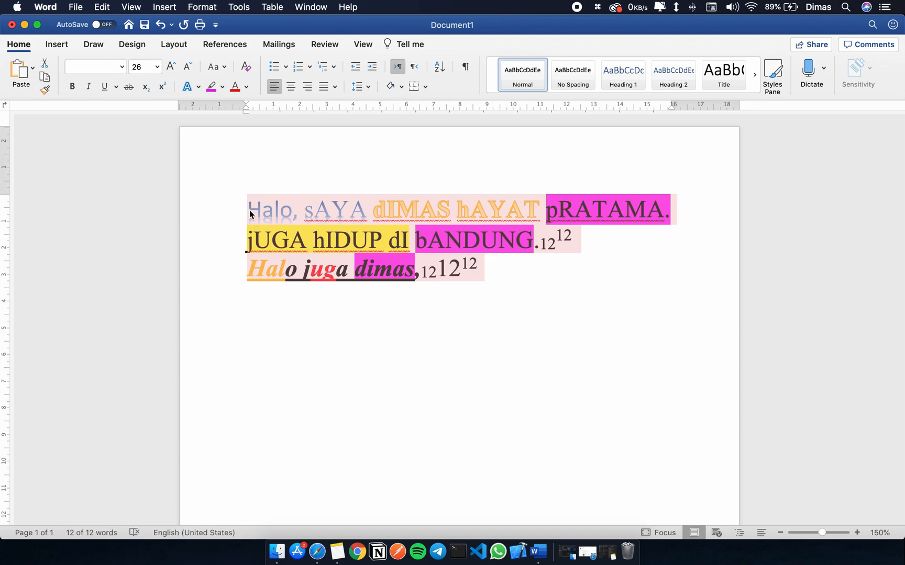
left_click(248, 68)
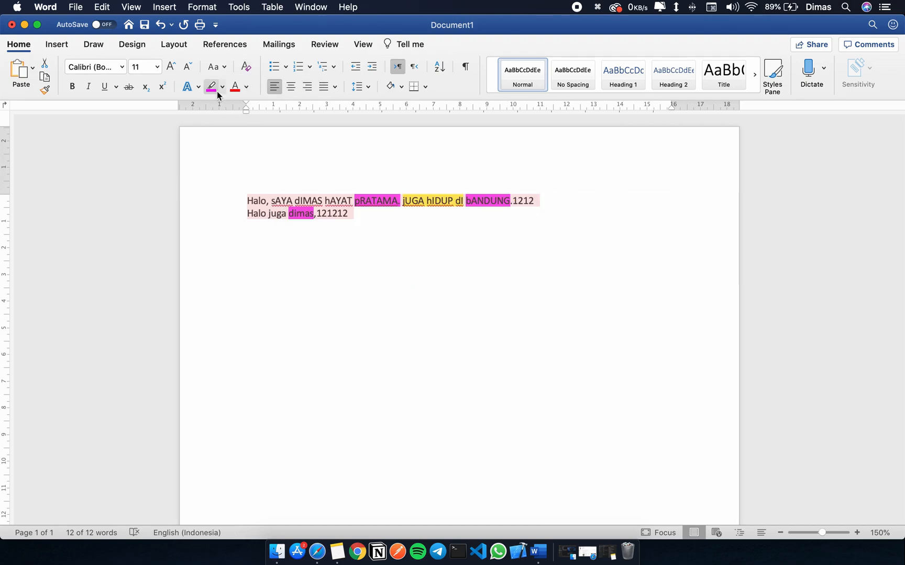
left_click(209, 63)
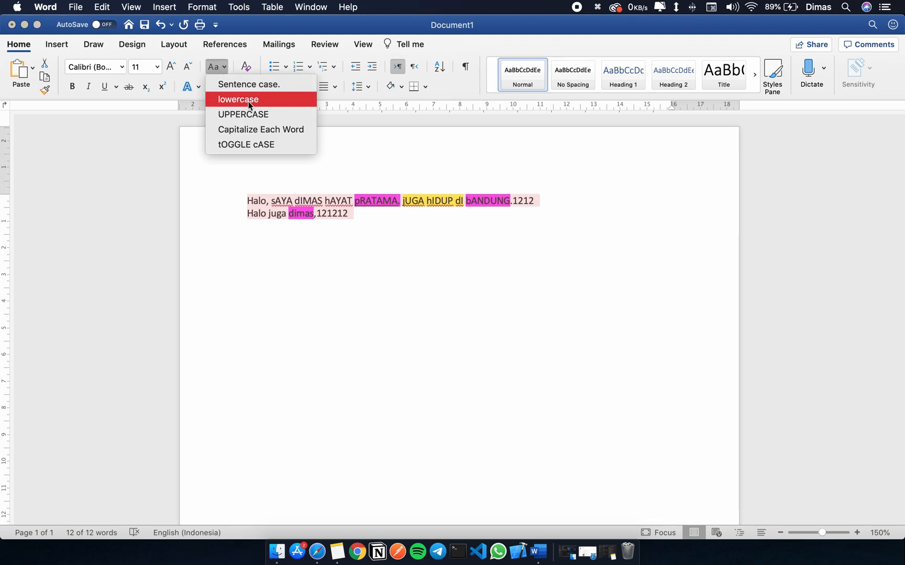
left_click(354, 198)
Remove the remaining highlight color from the text, from the fourth word through the end of the second paragraph.
left_click_drag(359, 200, 389, 202)
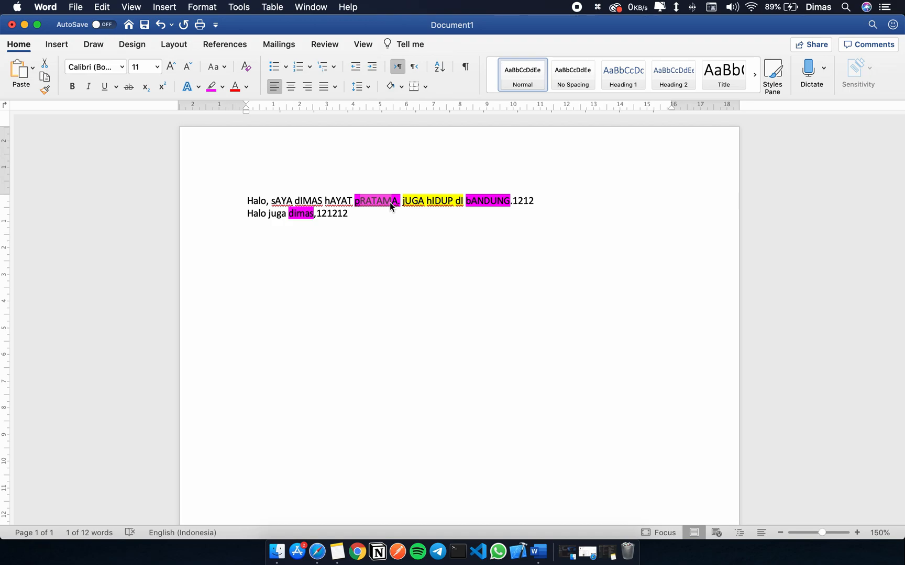
left_click(353, 199)
left_click_drag(254, 199, 260, 200)
left_click_drag(347, 202, 425, 217)
left_click(222, 87)
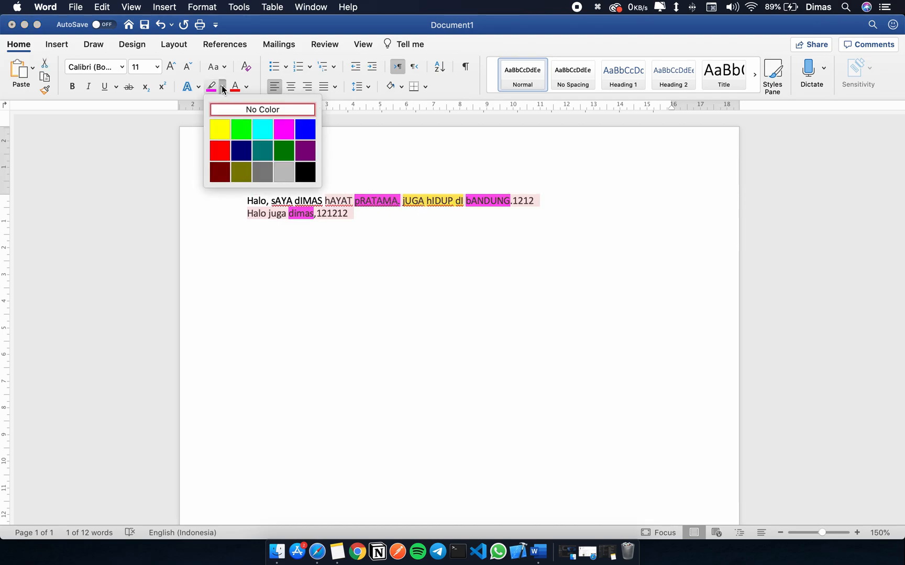
left_click(248, 111)
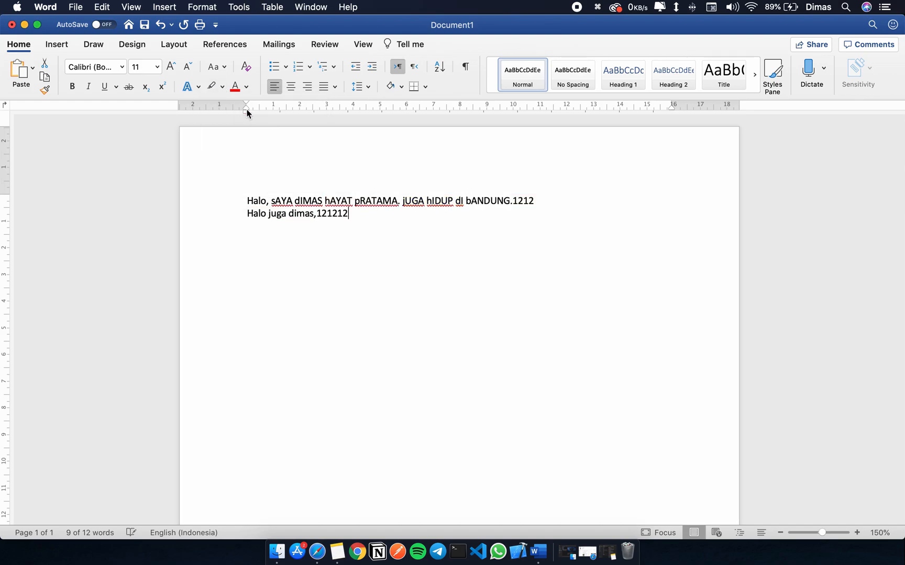